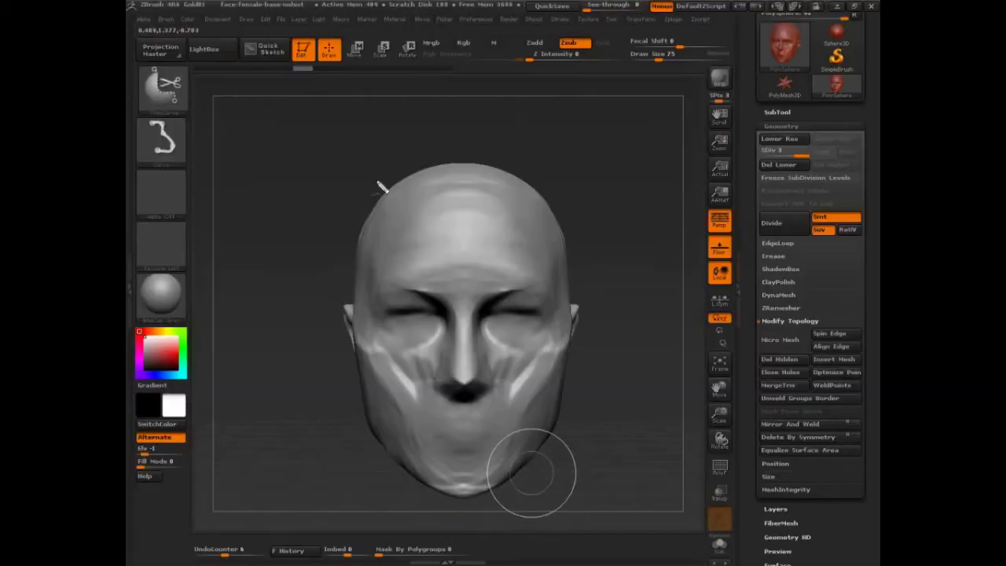
Annotate the screen with "Brush system" and arrows to the Alpha, Brush, Picker, Stroke and Texture palettes, and clear the annotations.
mouse_move(367, 163)
mouse_down()
mouse_move(516, 135)
mouse_move(560, 149)
mouse_move(639, 145)
mouse_up()
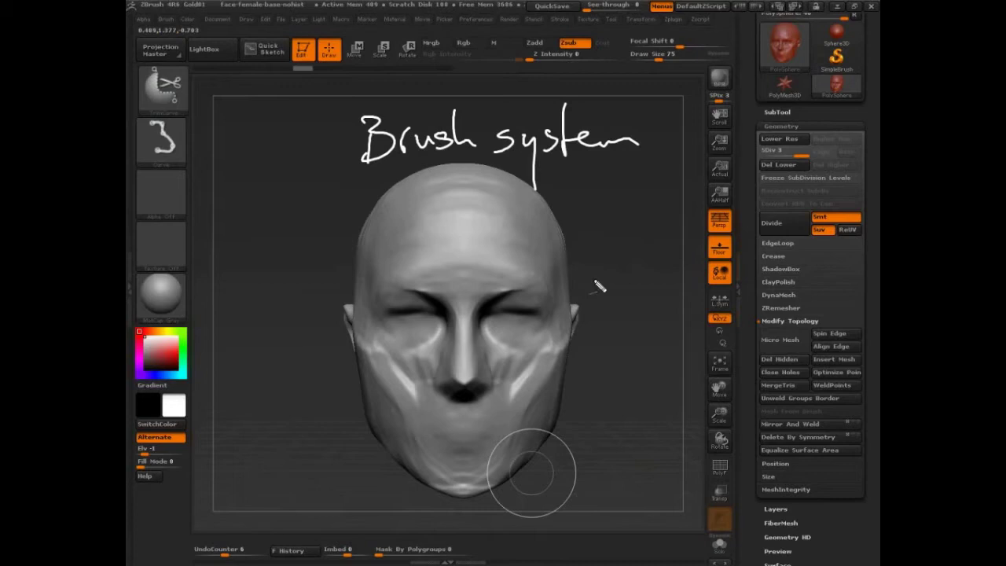
mouse_move(349, 144)
mouse_down()
mouse_move(176, 47)
mouse_move(166, 29)
mouse_up()
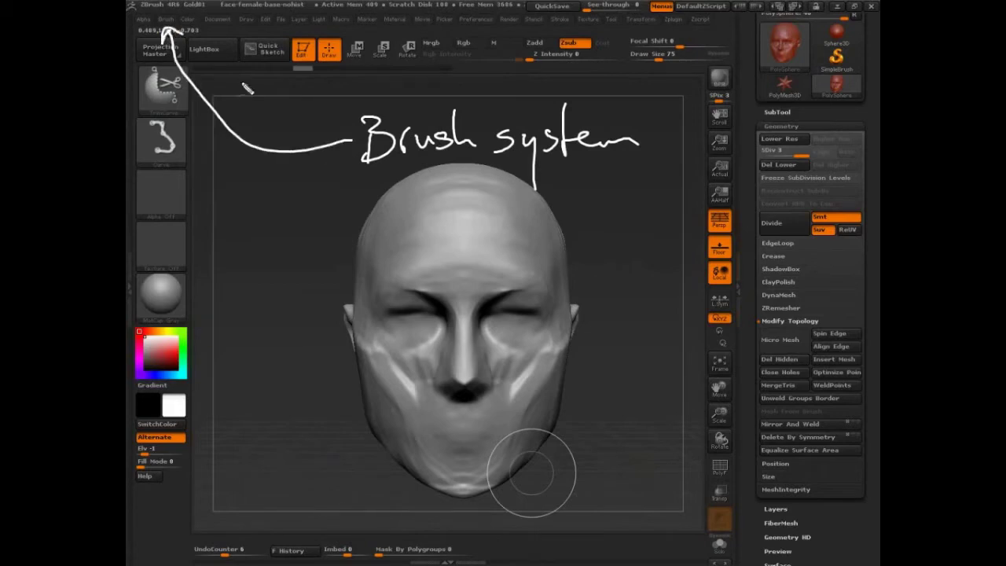
mouse_move(341, 140)
mouse_down()
mouse_move(151, 44)
mouse_move(157, 33)
mouse_up()
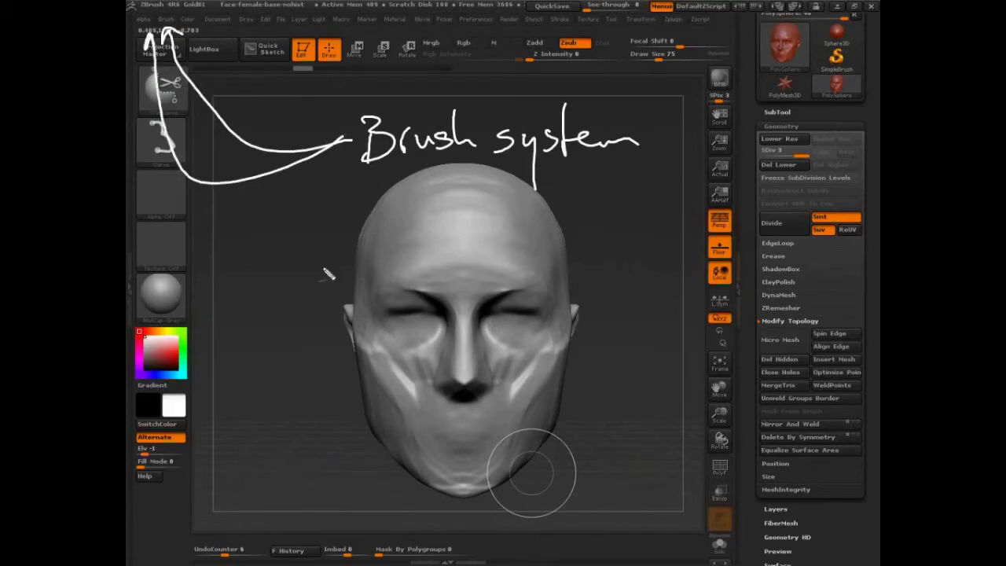
mouse_move(470, 119)
mouse_down()
mouse_move(453, 32)
mouse_move(464, 46)
mouse_up()
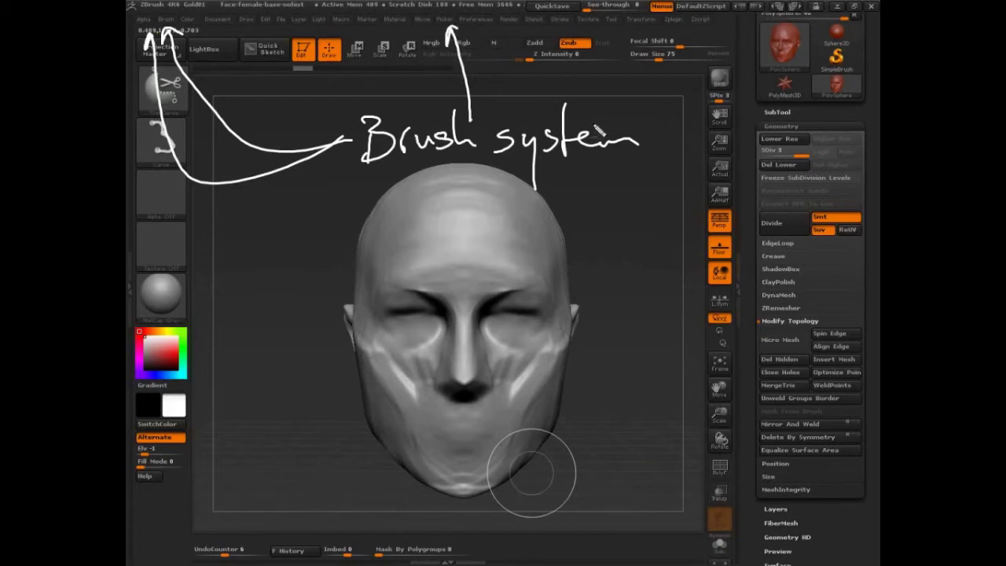
drag(591, 126, 571, 33)
mouse_move(647, 148)
mouse_down()
mouse_move(596, 30)
mouse_move(621, 46)
mouse_up()
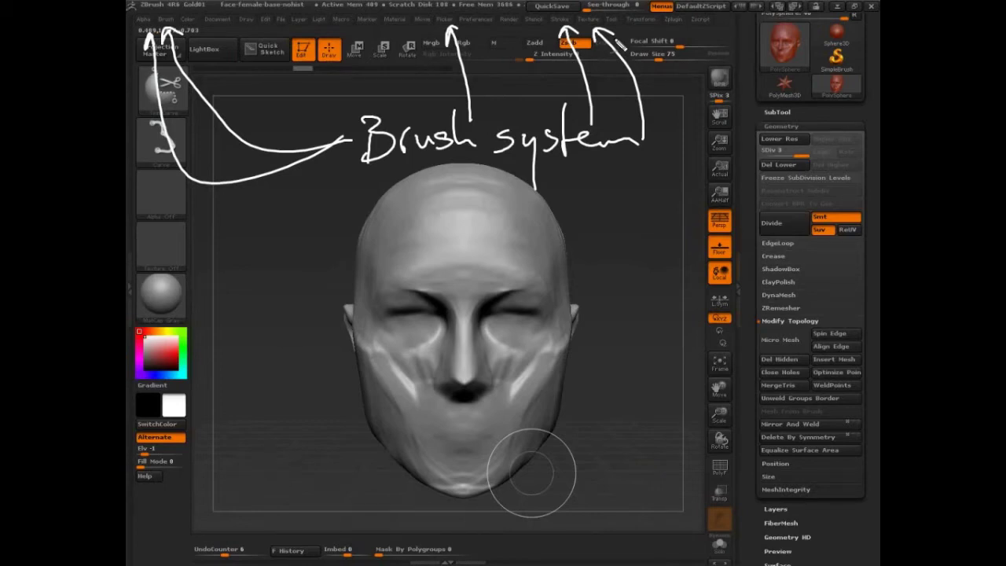
key(Escape)
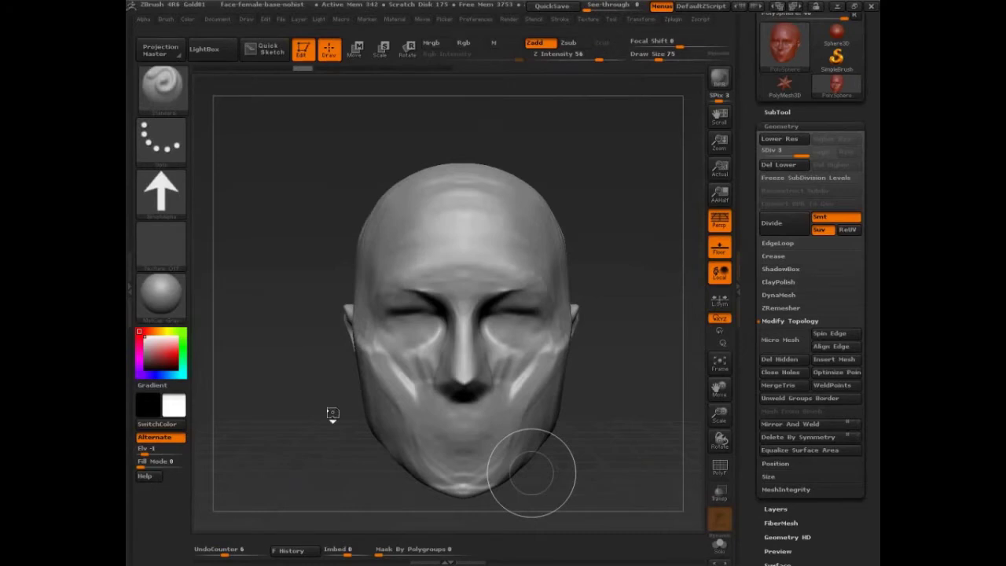
Show the Brush palette, circle its brush list as "Types" and its settings sections as "Modifers", and clear the annotations.
click(166, 19)
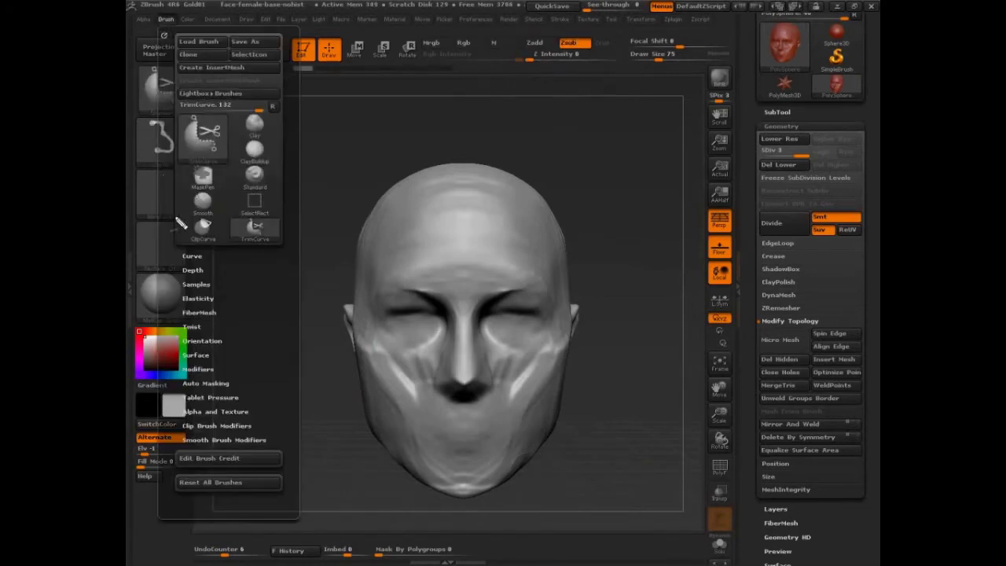
mouse_move(283, 110)
mouse_down()
mouse_move(182, 236)
mouse_move(275, 92)
mouse_up()
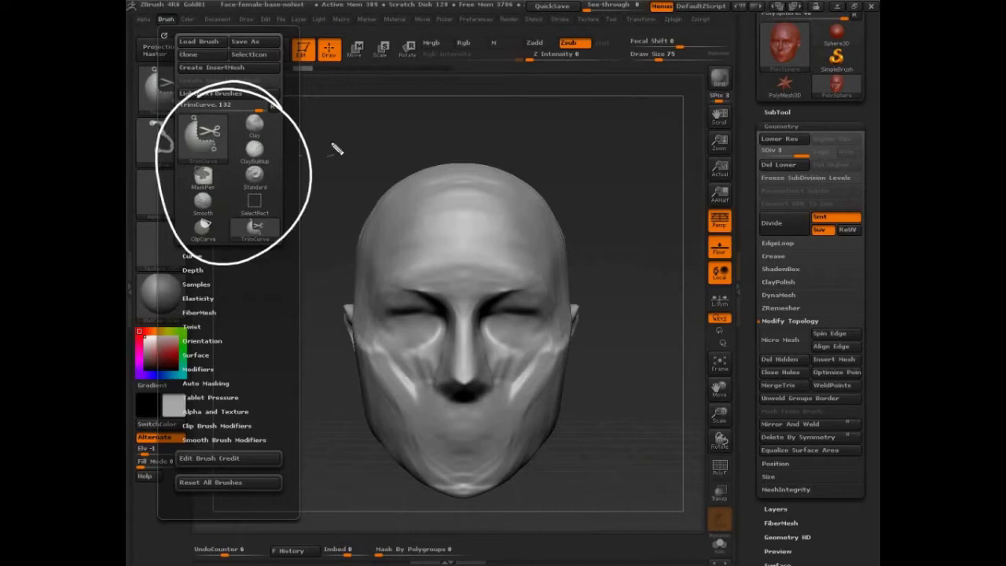
mouse_move(336, 149)
mouse_down()
mouse_move(367, 166)
mouse_move(450, 143)
mouse_move(462, 179)
mouse_up()
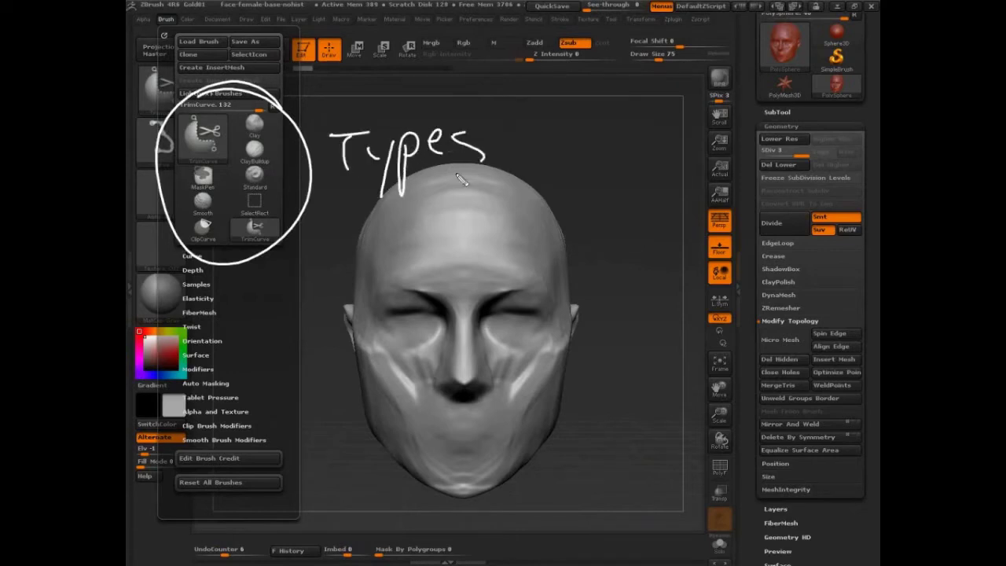
mouse_move(268, 293)
mouse_down()
mouse_move(282, 419)
mouse_move(206, 264)
mouse_up()
mouse_move(348, 318)
mouse_down()
mouse_move(391, 283)
mouse_move(419, 301)
mouse_move(476, 294)
mouse_move(507, 273)
mouse_move(519, 281)
mouse_up()
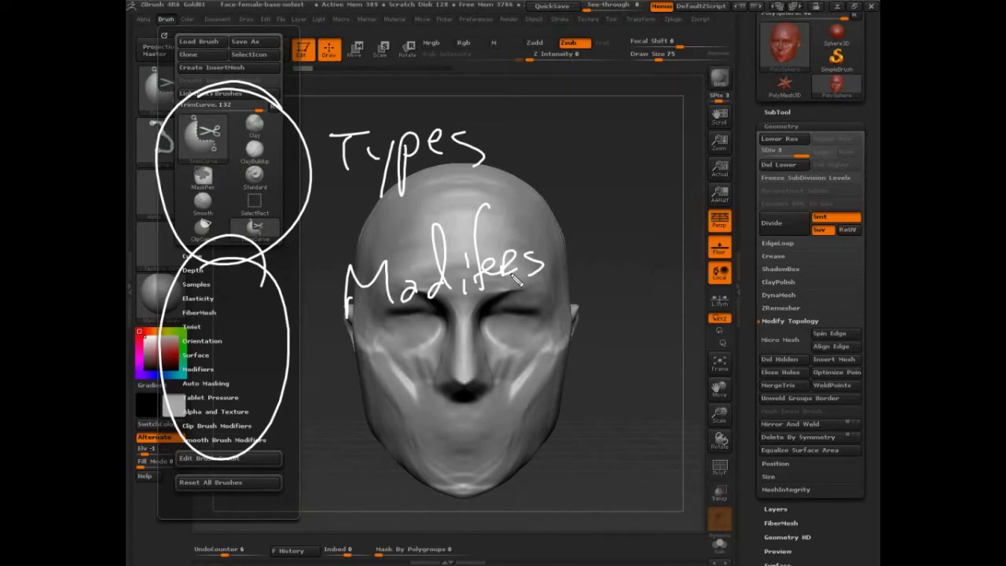
key(Escape)
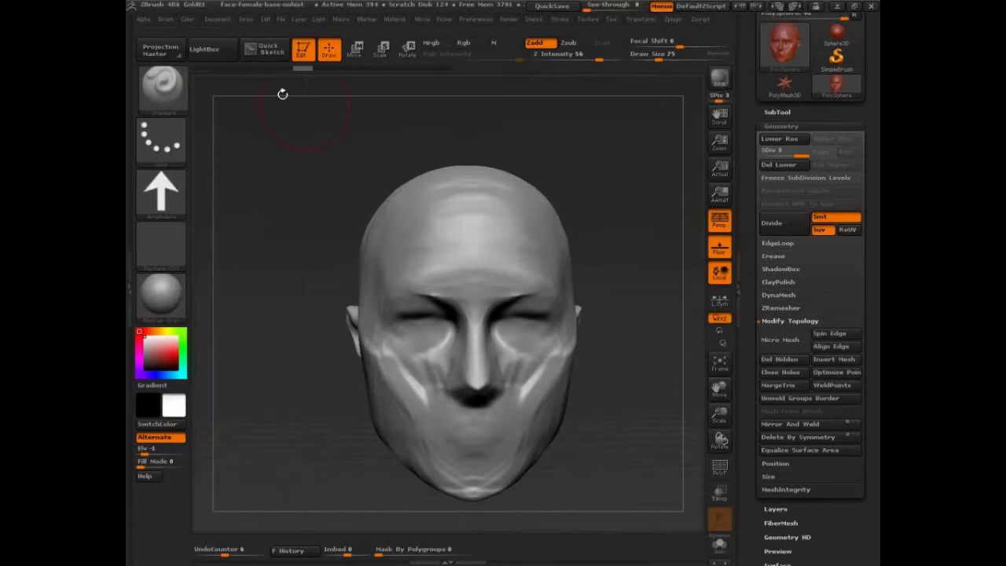
Show the Draw palette, cross out the preview, perspective and floor settings, and outline the draw size and intensity settings.
click(248, 19)
key(ctrl+shift)
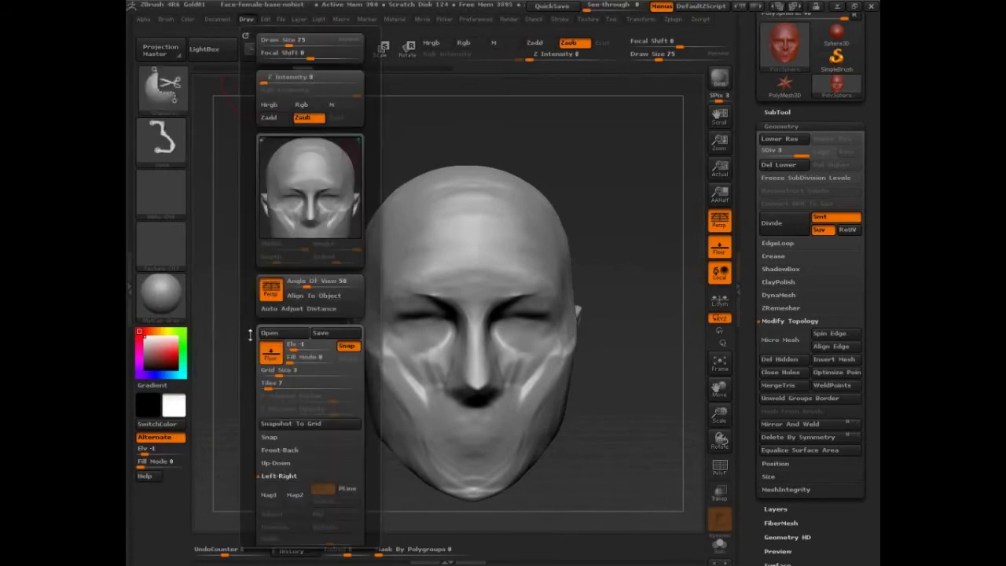
mouse_move(357, 342)
mouse_down()
mouse_move(236, 363)
mouse_move(368, 305)
mouse_move(260, 451)
mouse_up()
drag(244, 294, 361, 479)
mouse_move(362, 272)
mouse_down()
mouse_move(281, 267)
mouse_move(367, 285)
mouse_move(321, 261)
mouse_up()
drag(356, 254, 287, 310)
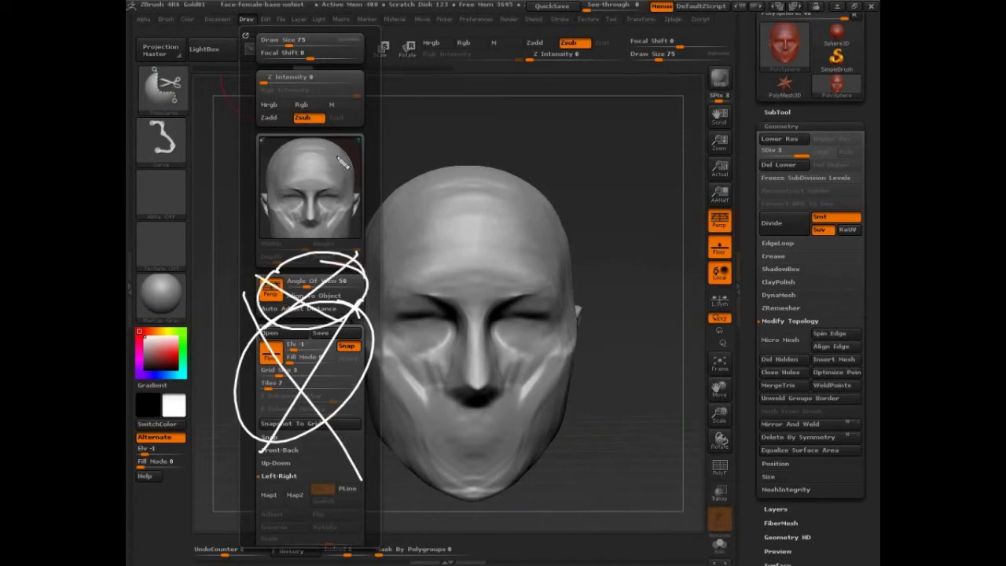
drag(344, 163, 330, 178)
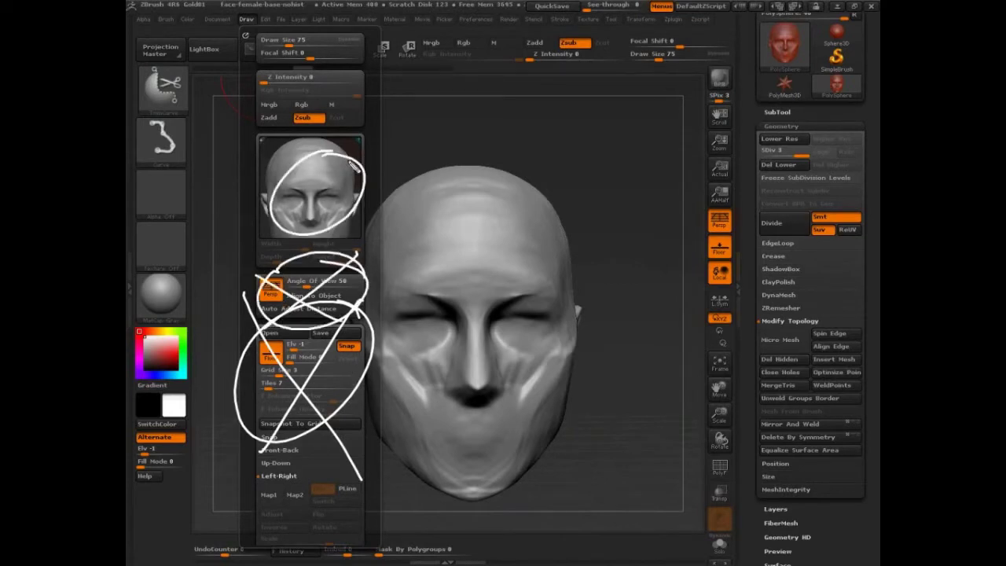
drag(359, 149, 266, 240)
drag(267, 165, 351, 237)
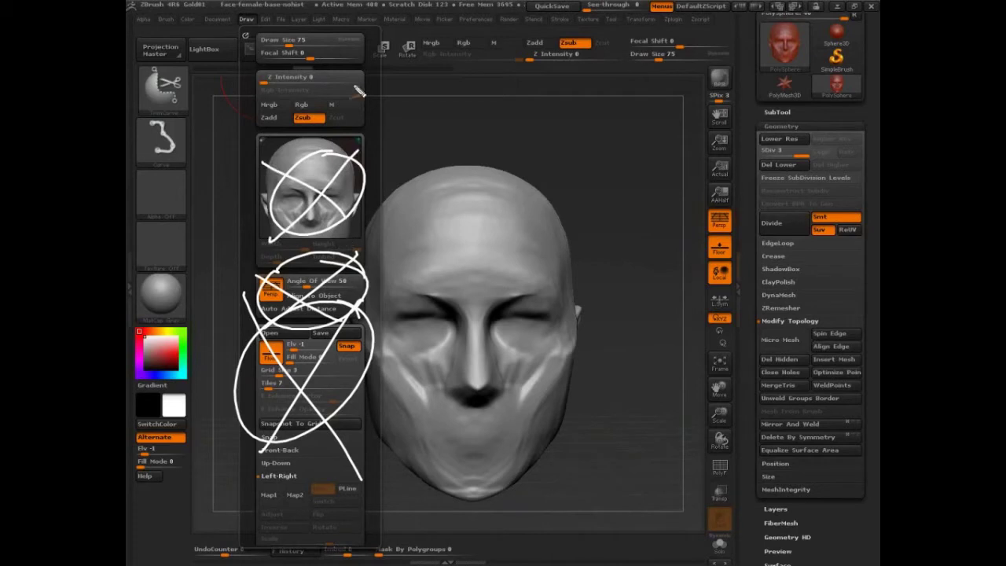
mouse_move(367, 33)
mouse_down()
mouse_move(246, 43)
mouse_move(326, 138)
mouse_move(376, 72)
mouse_move(356, 35)
mouse_up()
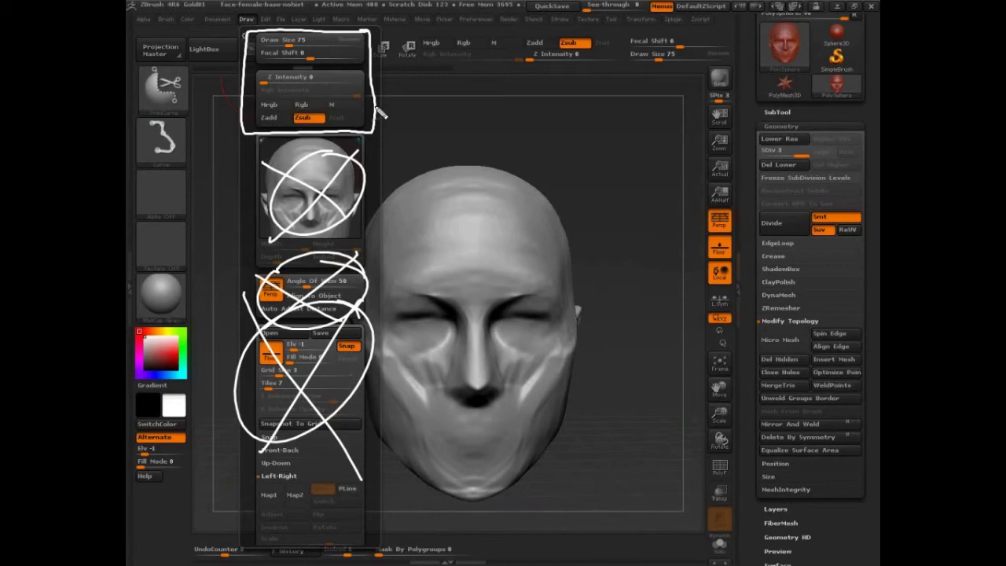
mouse_move(361, 76)
mouse_down()
mouse_move(532, 73)
mouse_move(521, 82)
mouse_up()
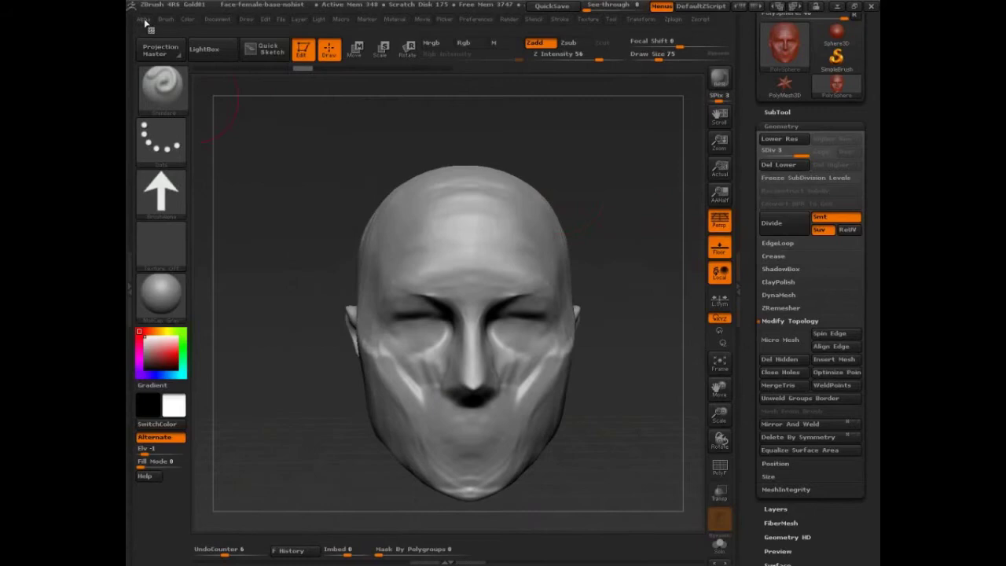
Look through the Alpha palette's Transfer section and expand its Modify section.
click(143, 19)
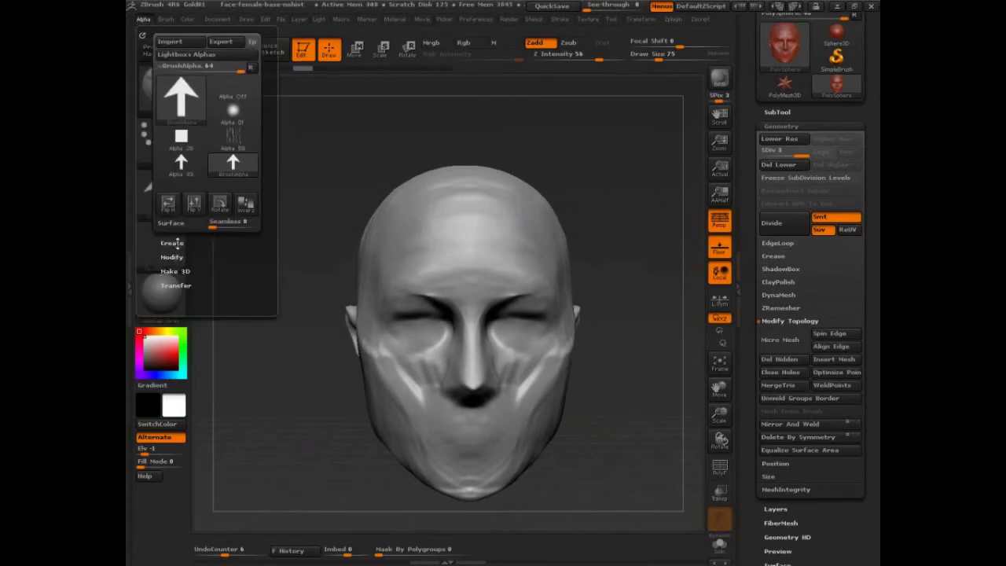
click(180, 285)
click(185, 288)
click(180, 285)
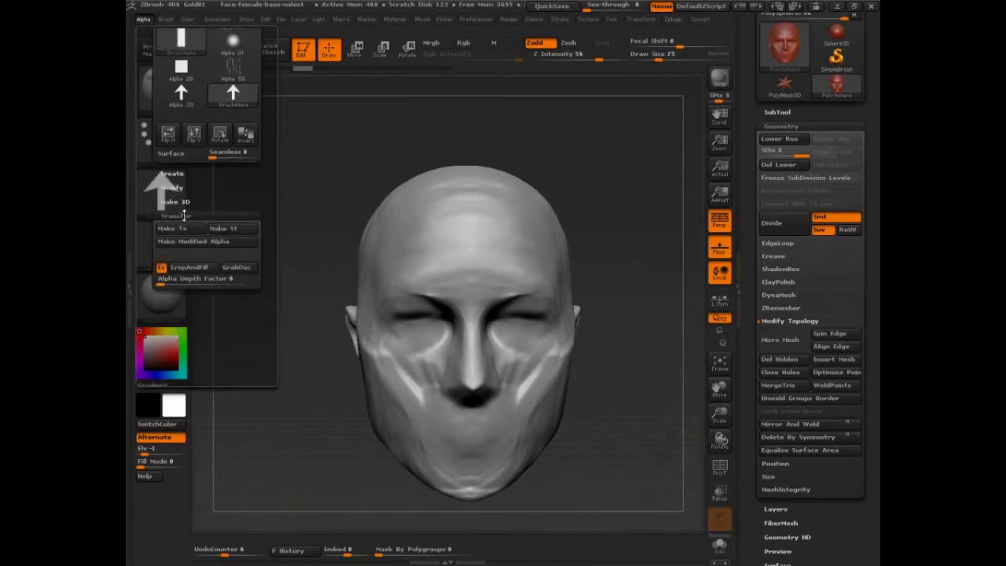
click(180, 213)
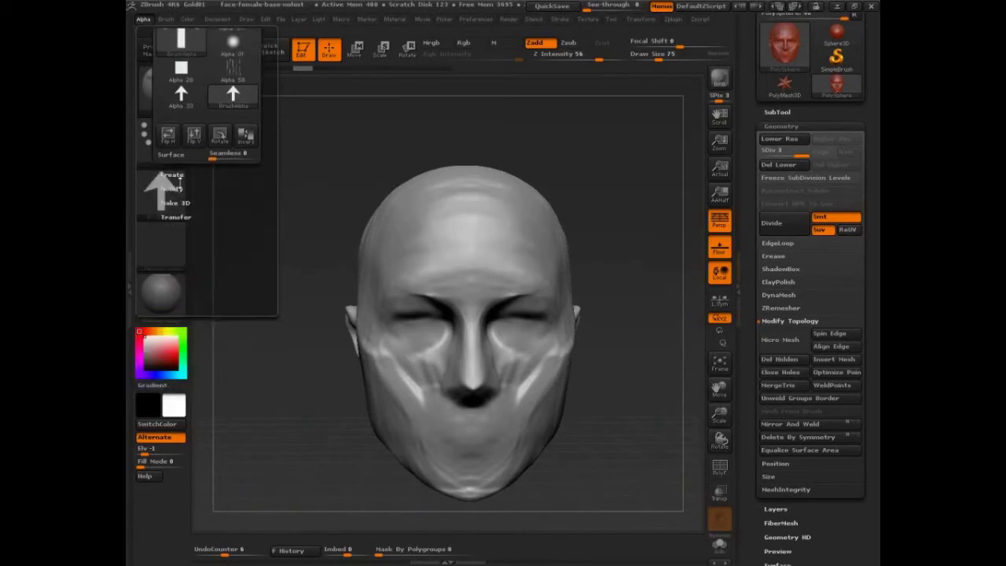
click(181, 190)
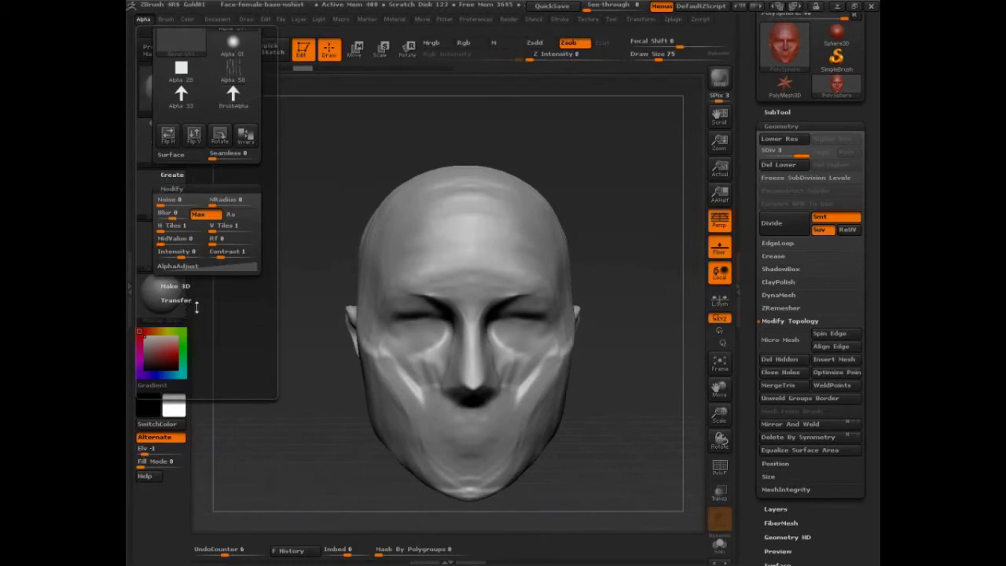
Circle the alpha Modify settings, mark Noise and Blur, circle MidValue, and clear the annotations.
mouse_move(259, 191)
mouse_down()
mouse_move(160, 279)
mouse_move(231, 199)
mouse_up()
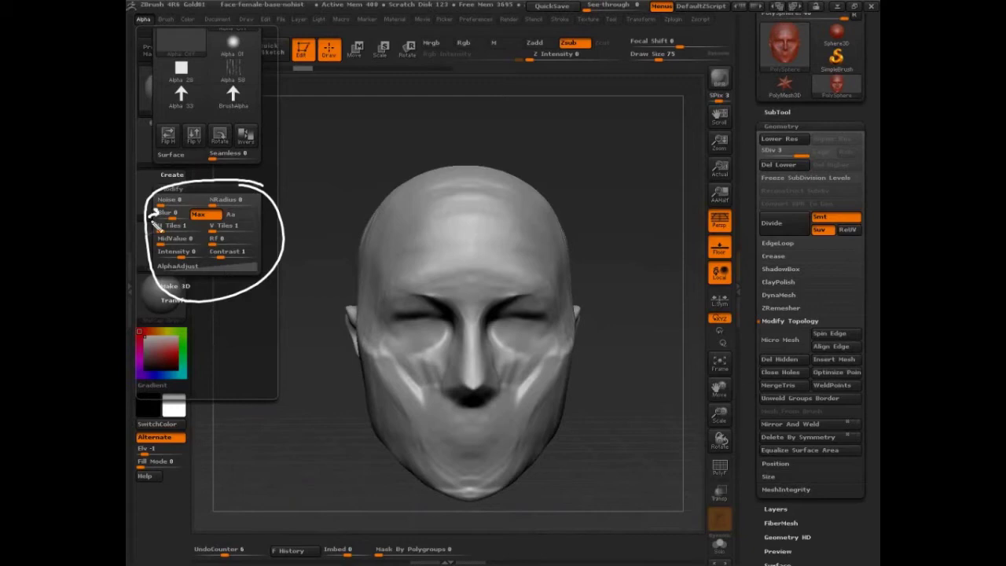
drag(154, 209, 149, 216)
drag(149, 198, 157, 202)
drag(200, 242, 195, 234)
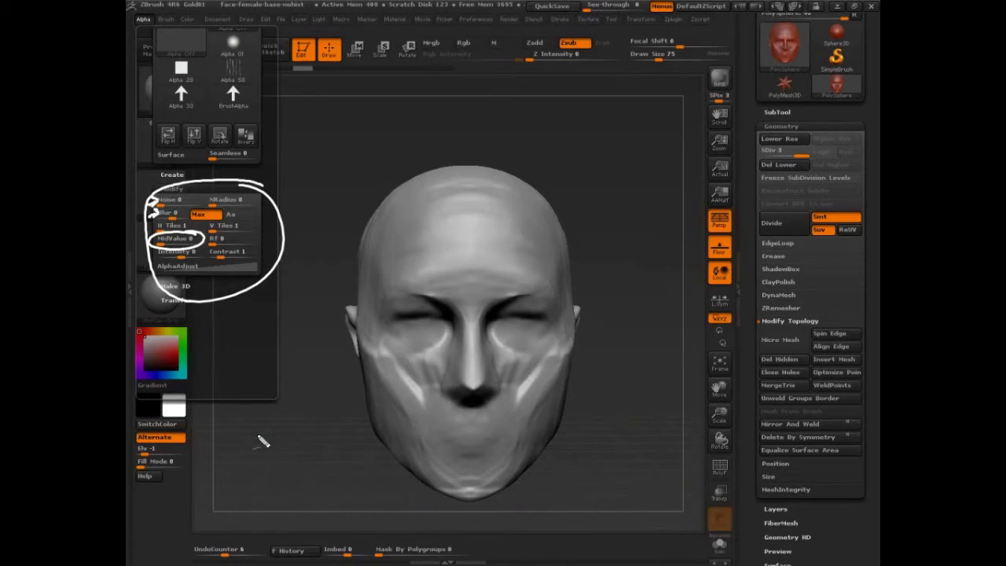
key(Escape)
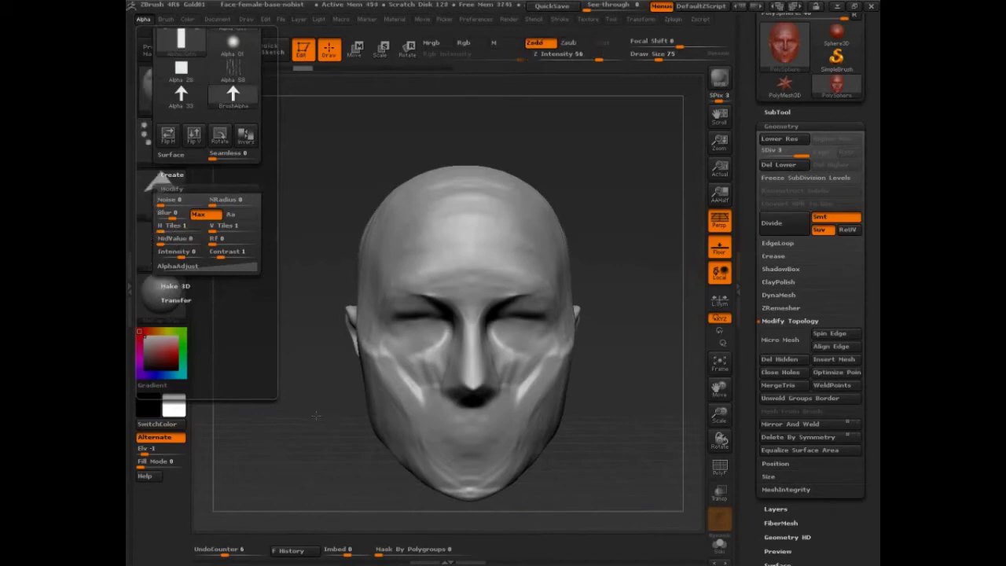
key(Escape)
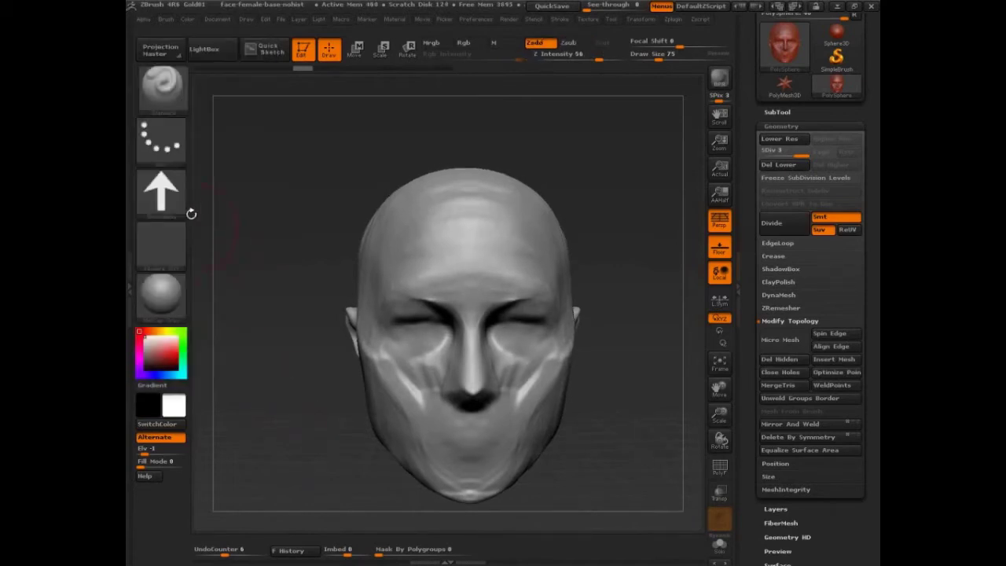
Show the Picker palette, circle Orientation, Depth, Once Ori and Cont Ori, and clear the annotations.
click(445, 19)
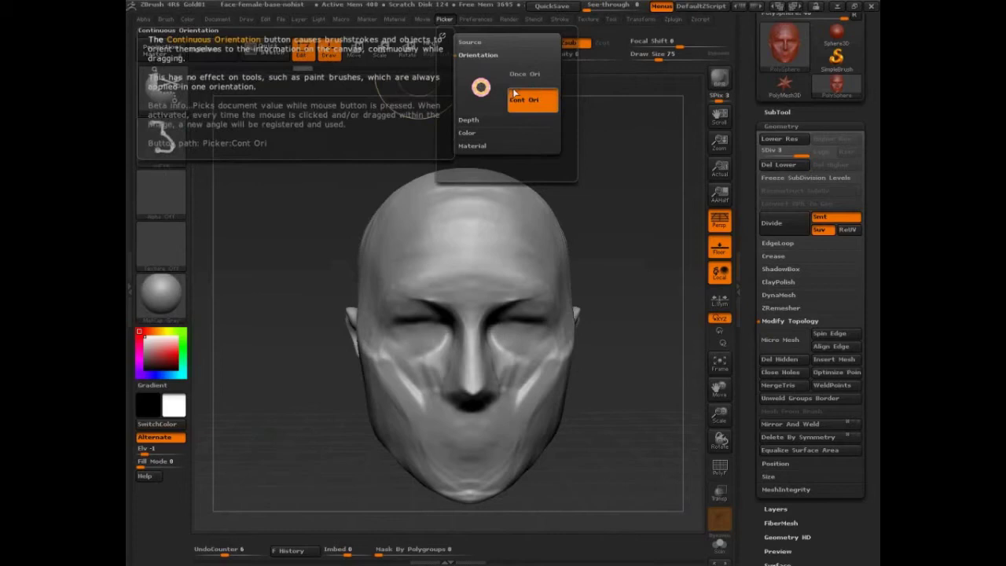
drag(490, 56, 511, 47)
drag(479, 118, 452, 138)
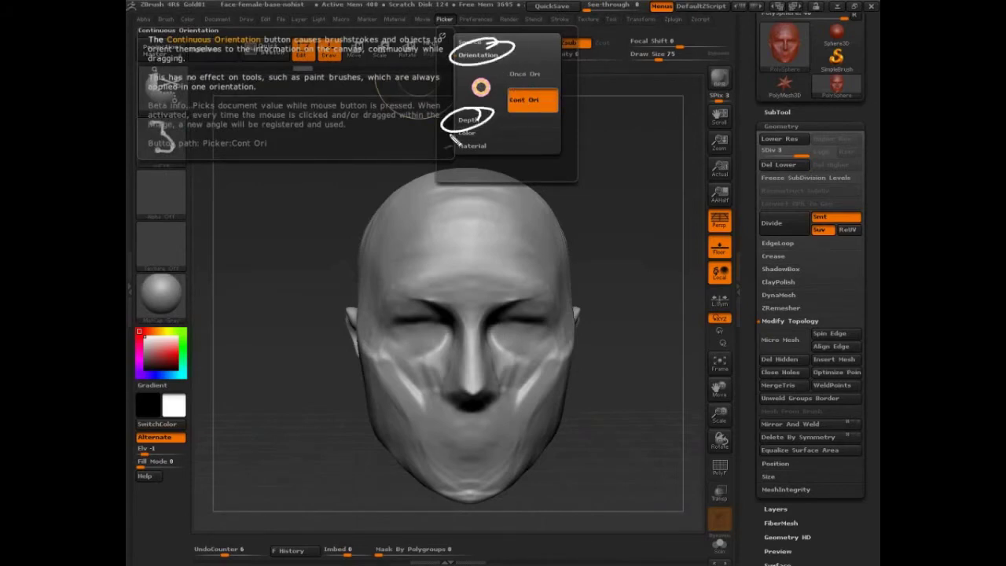
mouse_move(542, 63)
mouse_down()
mouse_move(550, 88)
mouse_move(516, 140)
mouse_up()
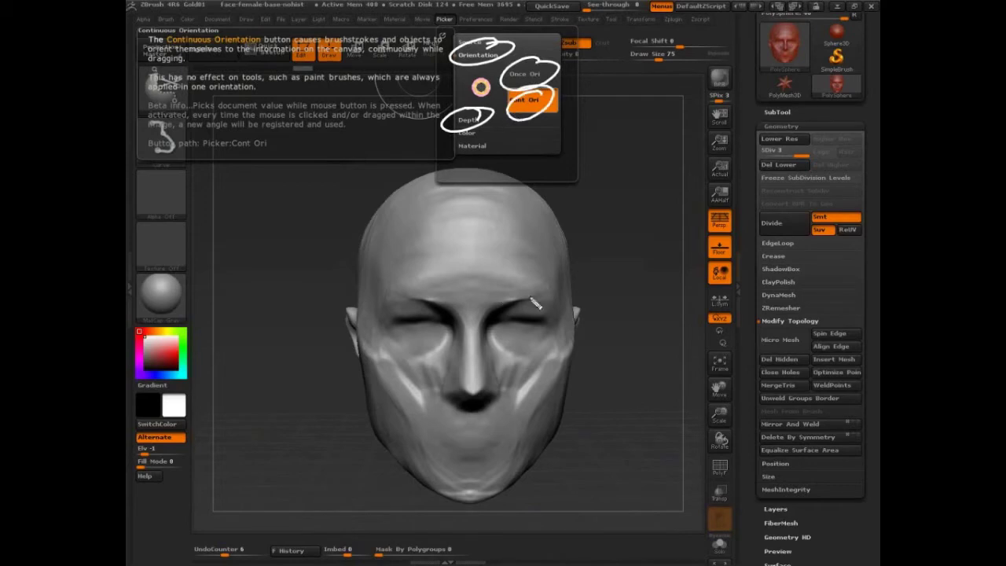
key(Escape)
drag(635, 285, 599, 218)
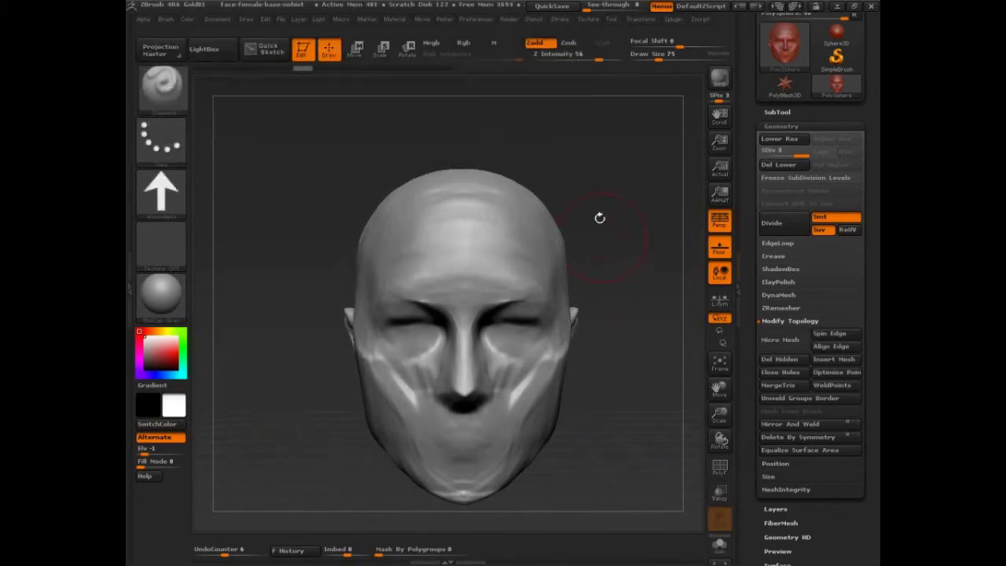
Show the Stroke palette and expand its Modifiers section in place of Lazy Mouse.
click(560, 19)
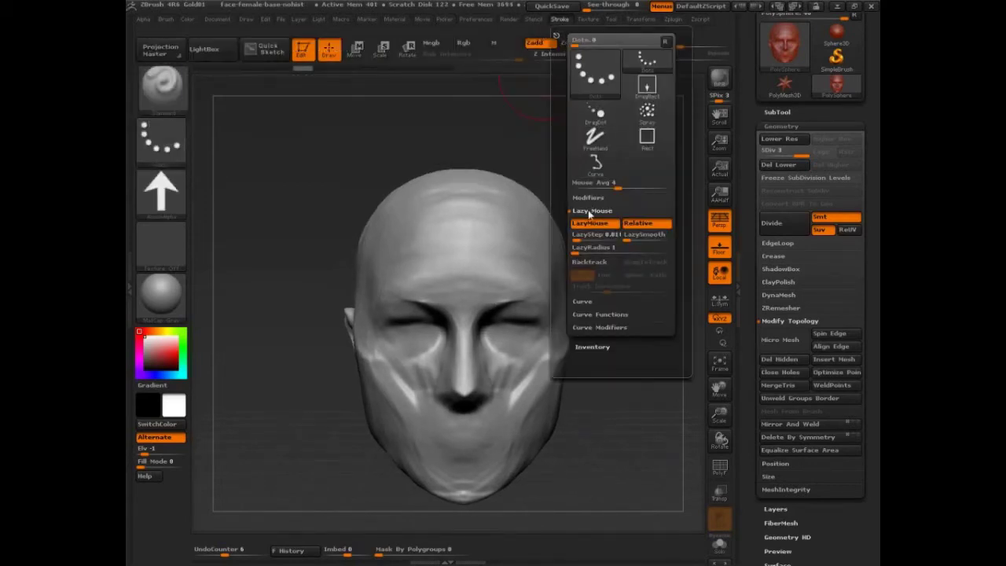
click(592, 210)
click(588, 197)
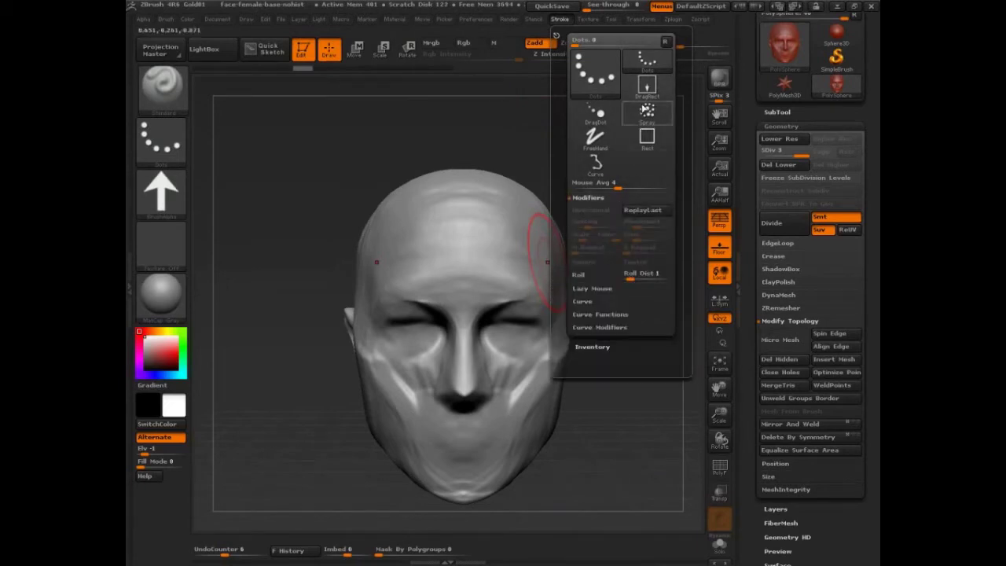
click(595, 162)
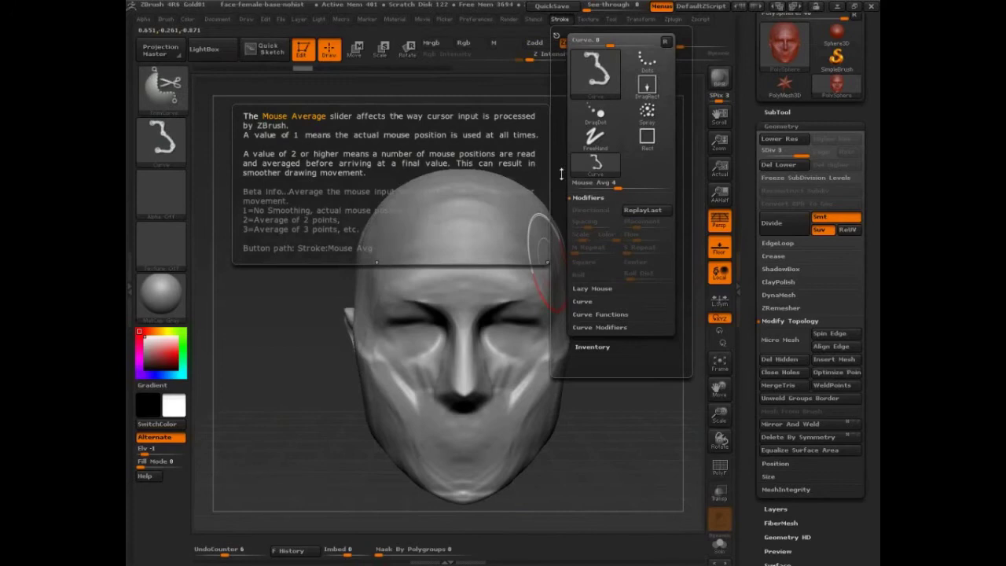
Outline the list of stroke types in the Stroke palette and label it "Types".
key(ctrl+shift+d)
mouse_move(563, 46)
mouse_down()
mouse_move(579, 187)
mouse_move(670, 37)
mouse_move(563, 44)
mouse_up()
drag(391, 99, 446, 77)
drag(401, 93, 415, 129)
drag(425, 102, 447, 156)
drag(456, 88, 511, 91)
Circle the stroke settings, label them "Modifers", and highlight Lazy Mouse and Curve with ovals and an arrow.
mouse_move(672, 192)
mouse_down()
mouse_move(550, 306)
mouse_move(668, 187)
mouse_up()
mouse_move(351, 245)
mouse_down()
mouse_move(421, 225)
mouse_move(451, 165)
mouse_move(466, 217)
mouse_up()
mouse_move(481, 148)
mouse_down()
mouse_move(469, 206)
mouse_move(503, 210)
mouse_move(524, 190)
mouse_up()
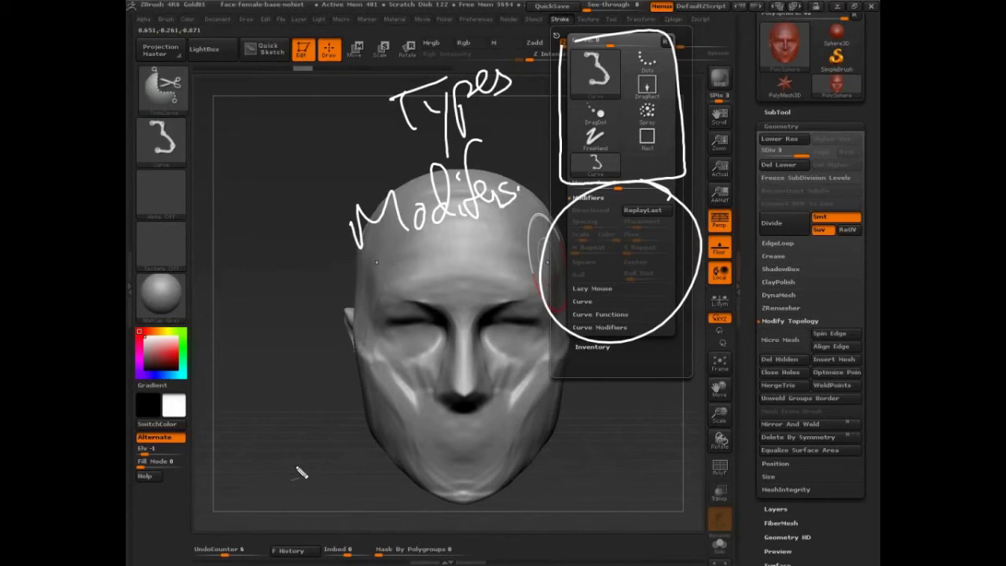
mouse_move(618, 286)
mouse_down()
mouse_move(563, 305)
mouse_move(604, 299)
mouse_up()
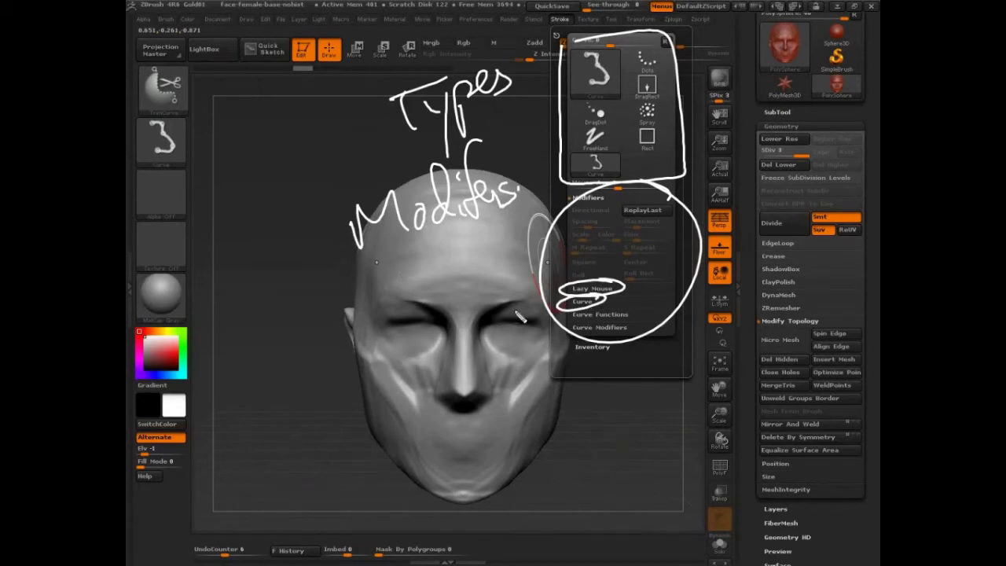
drag(438, 238, 557, 288)
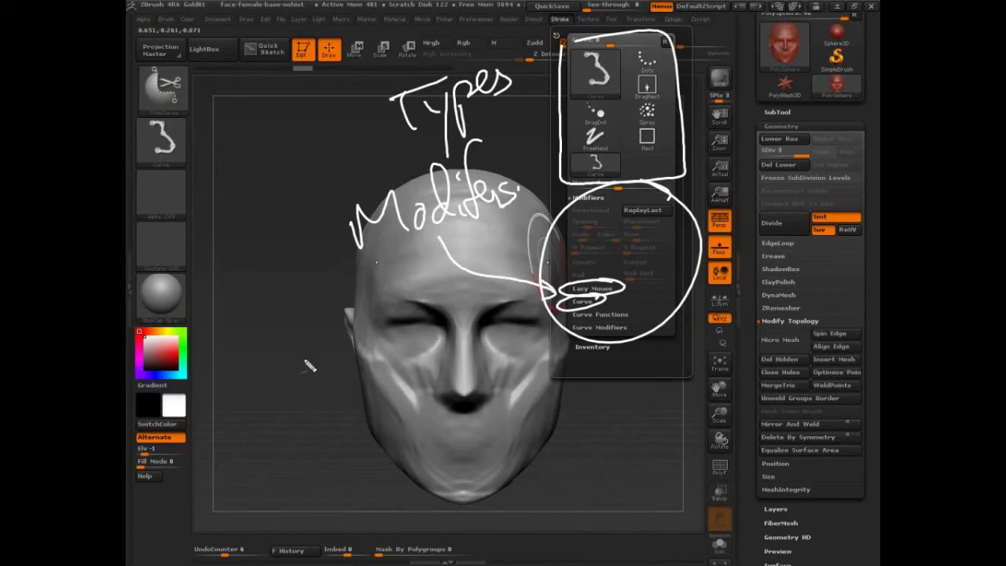
Handwrite "Lazy Mouse", "Curves" and "Backtrack" as a list under the "Modifers" label across the head.
drag(260, 291, 276, 327)
drag(308, 306, 333, 326)
mouse_move(340, 303)
mouse_down()
mouse_move(365, 308)
mouse_move(355, 363)
mouse_up()
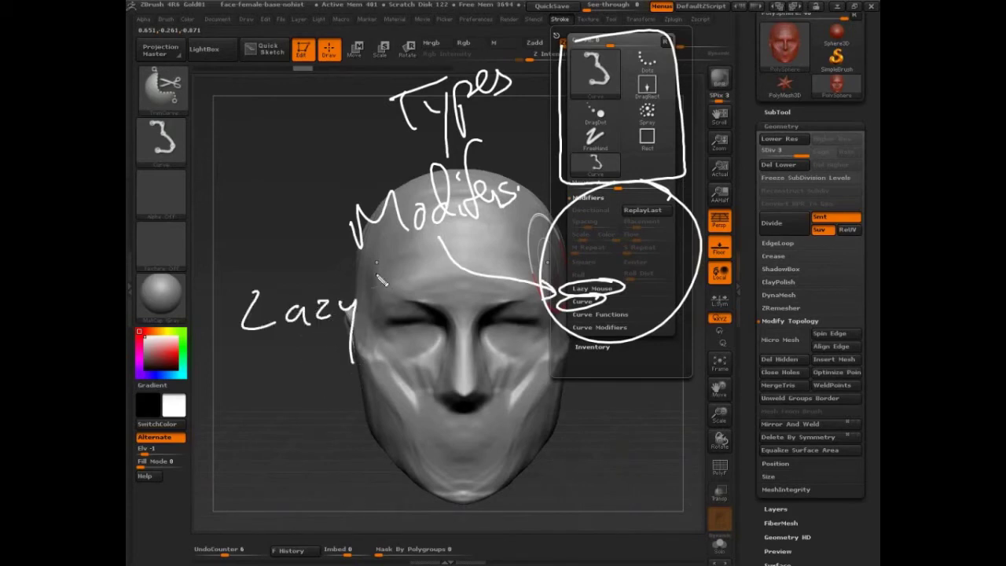
mouse_move(381, 272)
mouse_down()
mouse_move(380, 328)
mouse_move(404, 283)
mouse_move(403, 330)
mouse_up()
drag(420, 305, 450, 319)
mouse_move(467, 296)
mouse_down()
mouse_move(456, 323)
mouse_move(489, 309)
mouse_up()
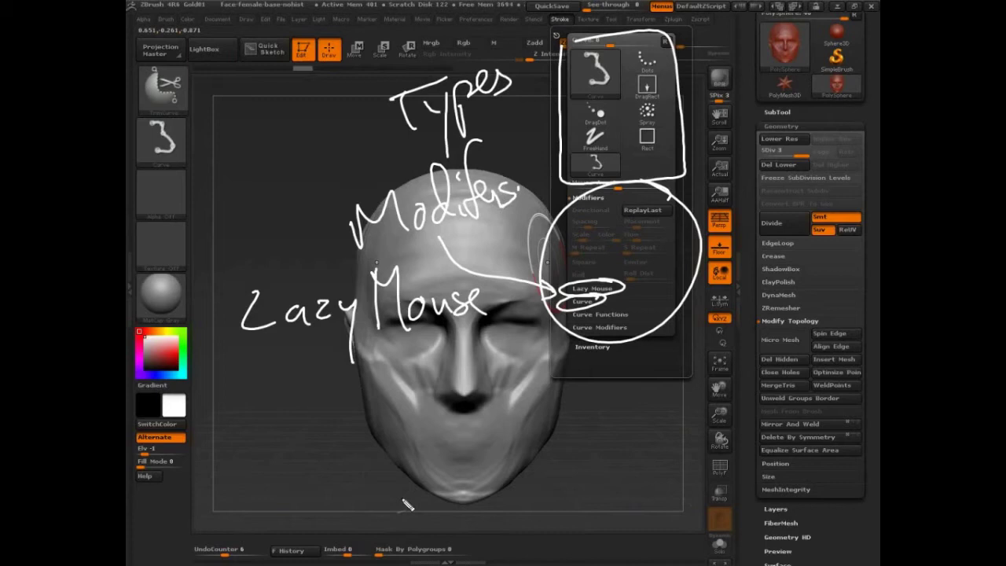
mouse_move(280, 353)
mouse_down()
mouse_move(334, 382)
mouse_move(382, 355)
mouse_move(421, 372)
mouse_move(408, 368)
mouse_up()
drag(258, 407, 266, 454)
mouse_move(256, 407)
mouse_down()
mouse_move(335, 428)
mouse_move(385, 375)
mouse_move(428, 375)
mouse_move(492, 414)
mouse_move(525, 392)
mouse_move(546, 427)
mouse_up()
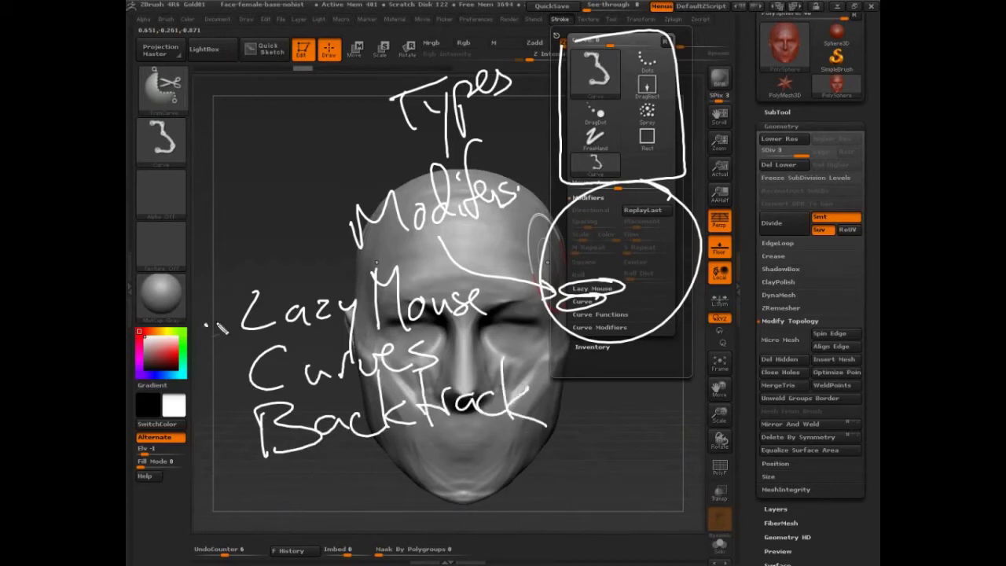
Draw arrows pointing at the handwritten "Lazy Mouse", "Curves" and "Backtrack" entries.
drag(206, 324, 239, 321)
drag(228, 310, 228, 335)
mouse_move(201, 388)
mouse_down()
mouse_move(239, 385)
mouse_move(228, 392)
mouse_up()
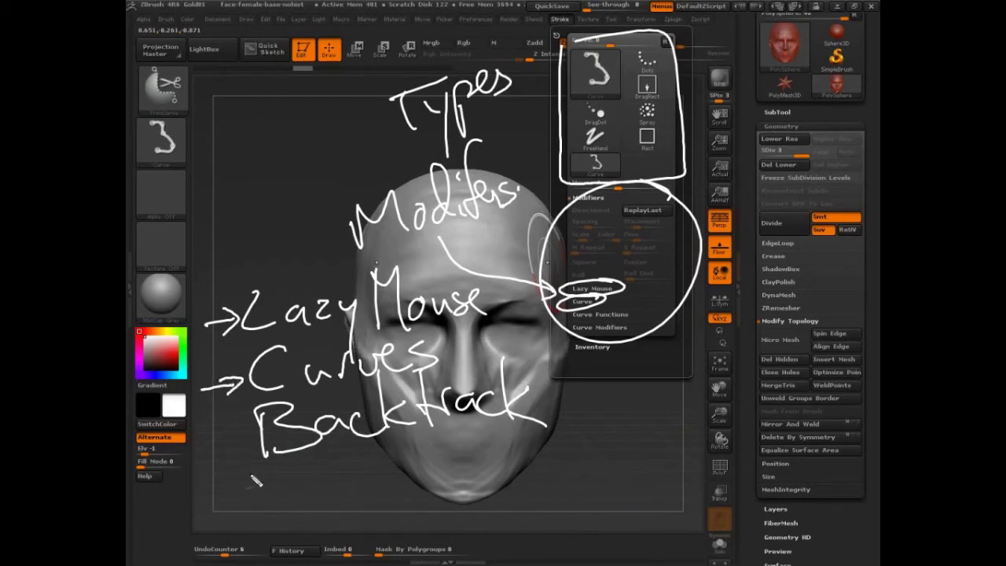
mouse_move(208, 434)
mouse_down()
mouse_move(249, 433)
mouse_move(228, 448)
mouse_up()
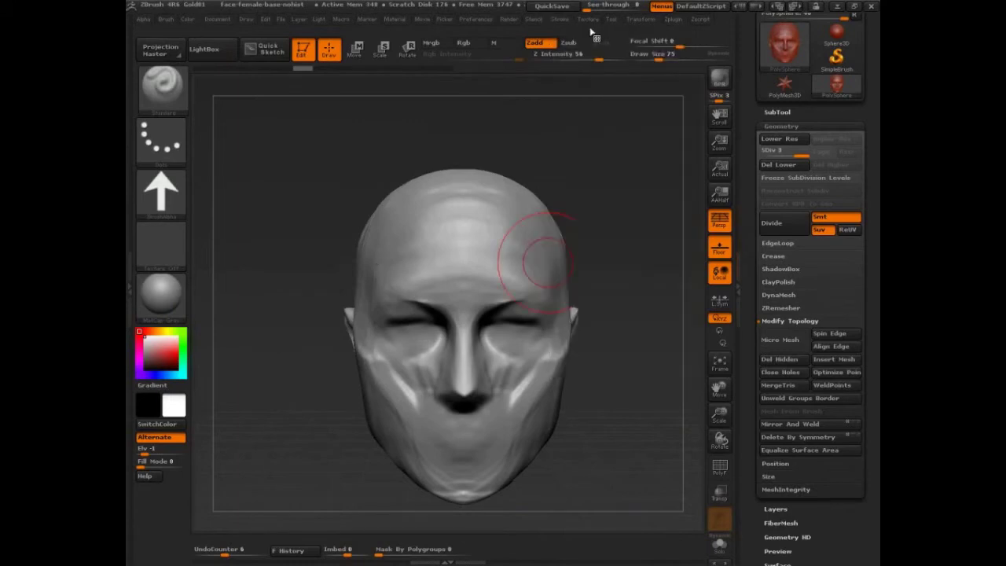
Show the Texture palette, circle its current texture slot, and link a circled Rgb setting to that slot.
click(588, 19)
key(ctrl+shift)
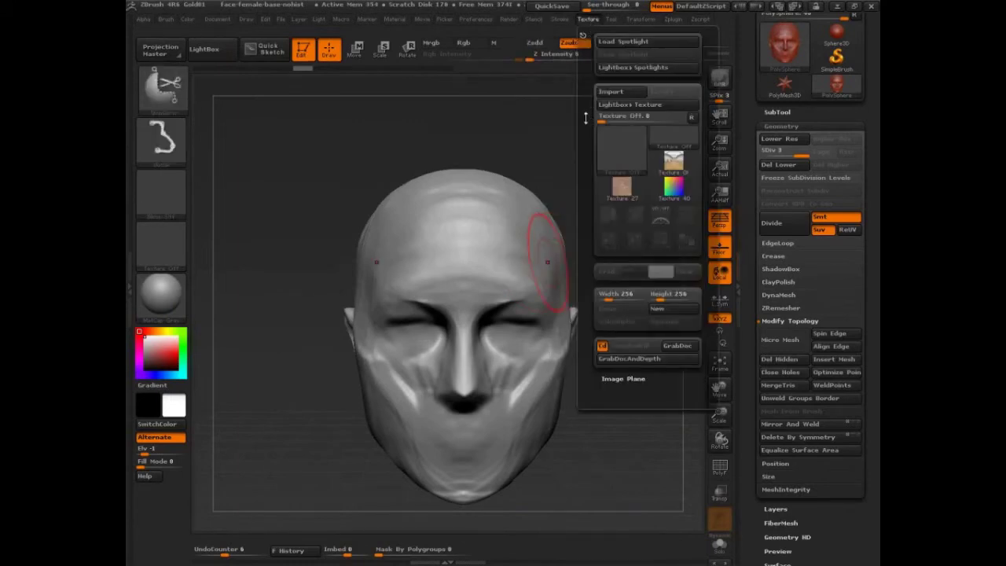
mouse_move(668, 153)
mouse_down()
mouse_move(674, 132)
mouse_move(629, 116)
mouse_up()
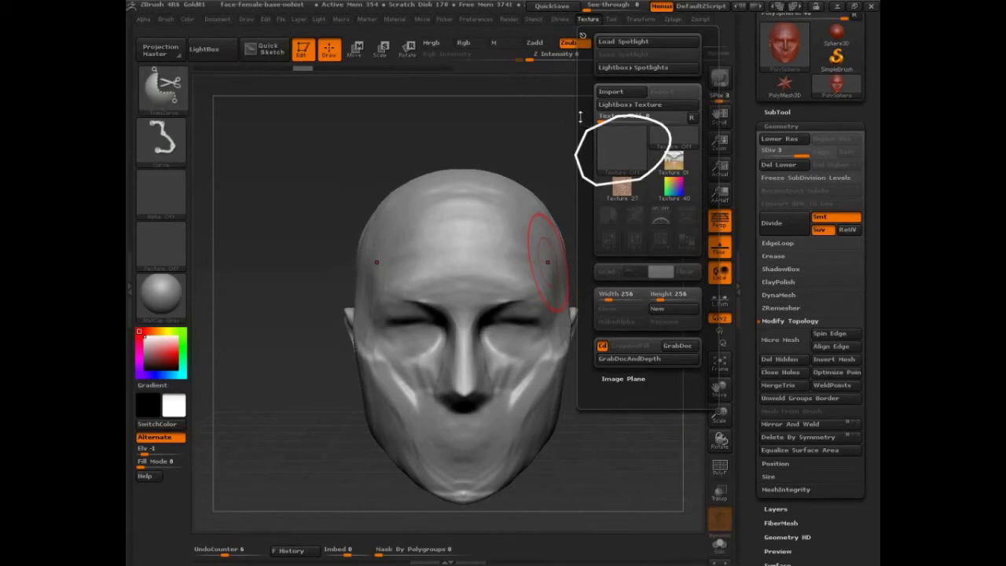
key(Escape)
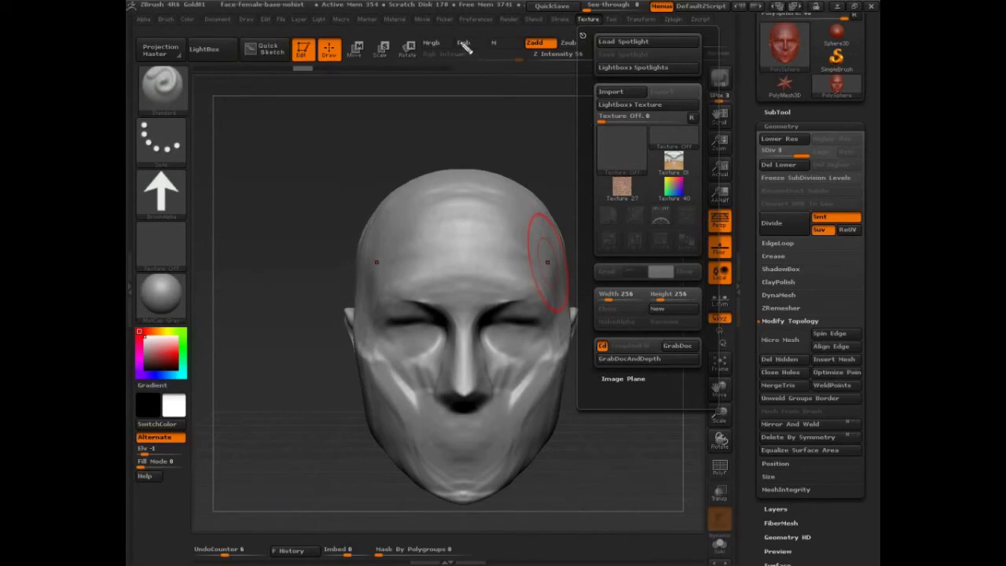
mouse_move(476, 31)
mouse_down()
mouse_move(457, 41)
mouse_move(454, 60)
mouse_up()
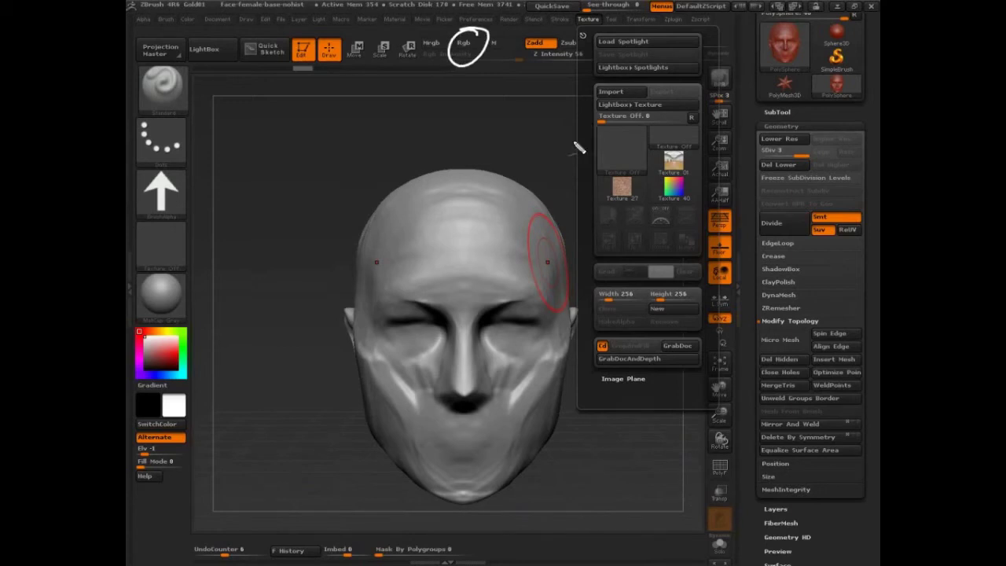
mouse_move(475, 65)
mouse_down()
mouse_move(602, 135)
mouse_move(661, 151)
mouse_move(636, 161)
mouse_up()
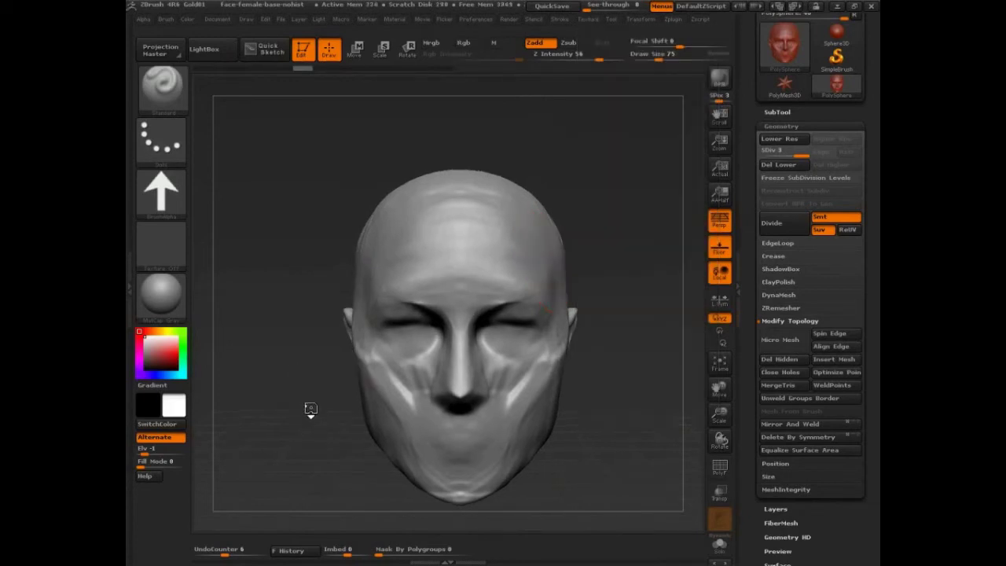
Set the brush Draw Size to 37 on the head model.
mouse_move(640, 285)
mouse_down()
mouse_move(644, 300)
mouse_move(368, 454)
mouse_up()
key(s)
drag(296, 432, 288, 435)
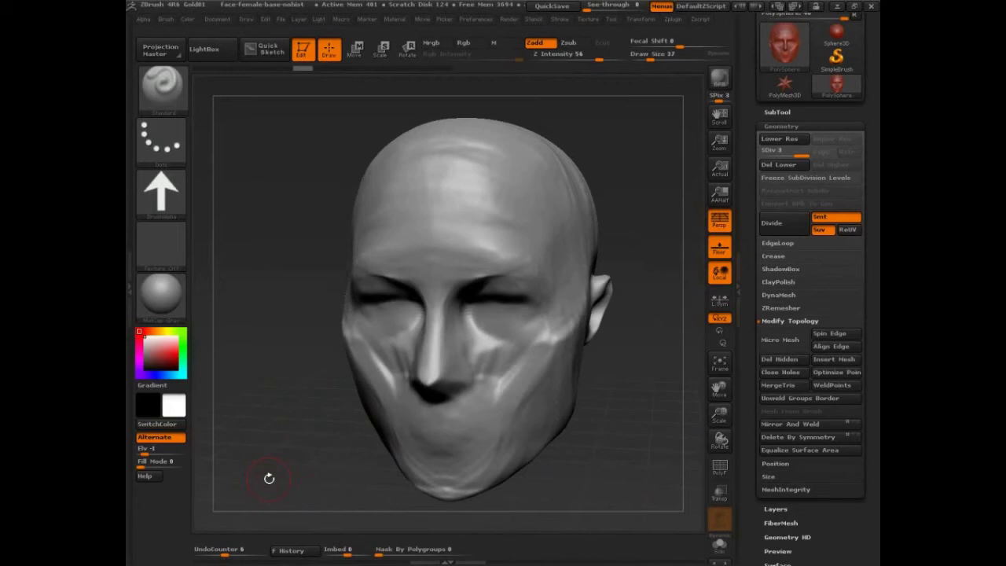
key(ctrl+shift)
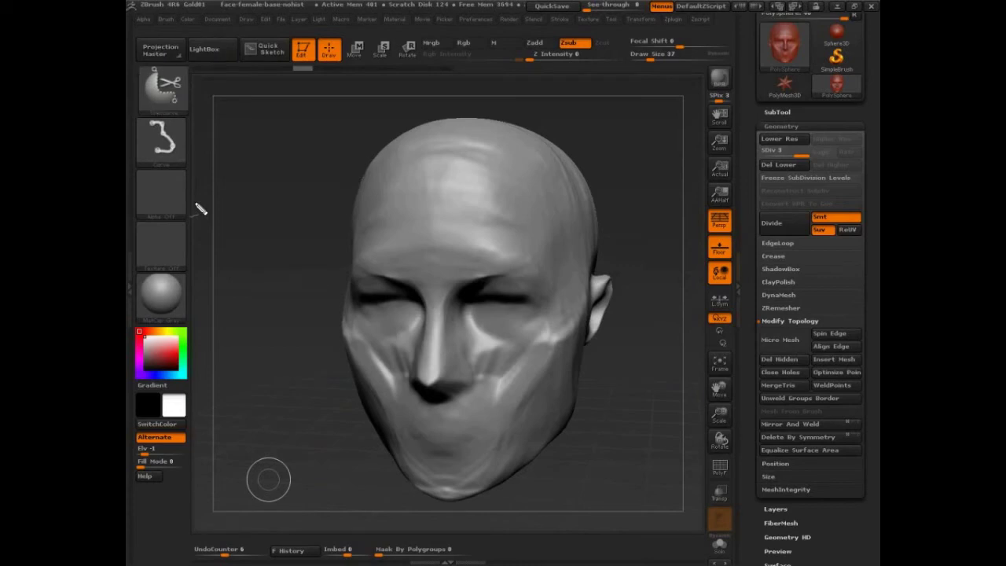
click(278, 191)
drag(290, 256, 300, 247)
key(Escape)
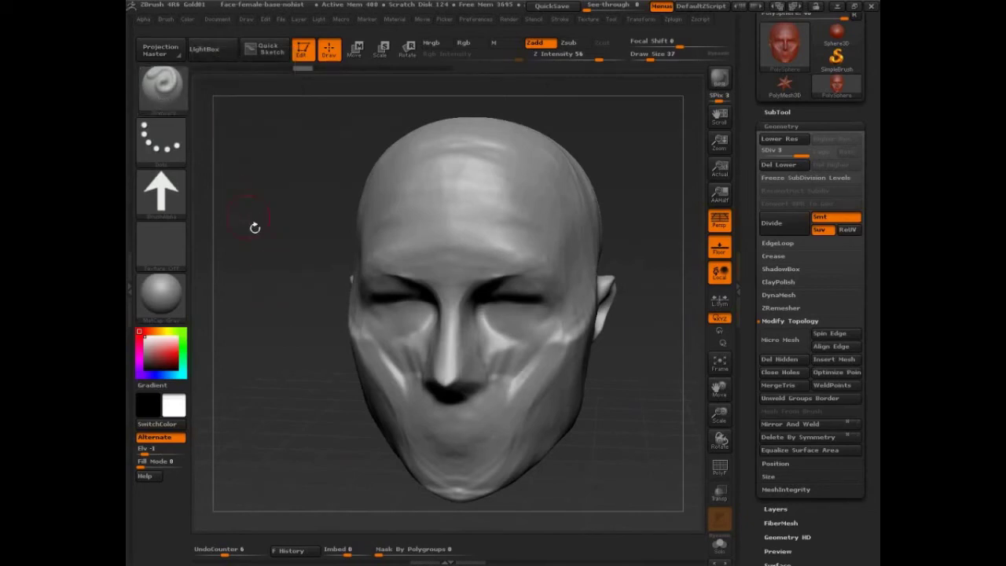
Lower the head to subdivision level 1 and set the brush Draw Size to 165.
key(shift+d)
key(shift+d)
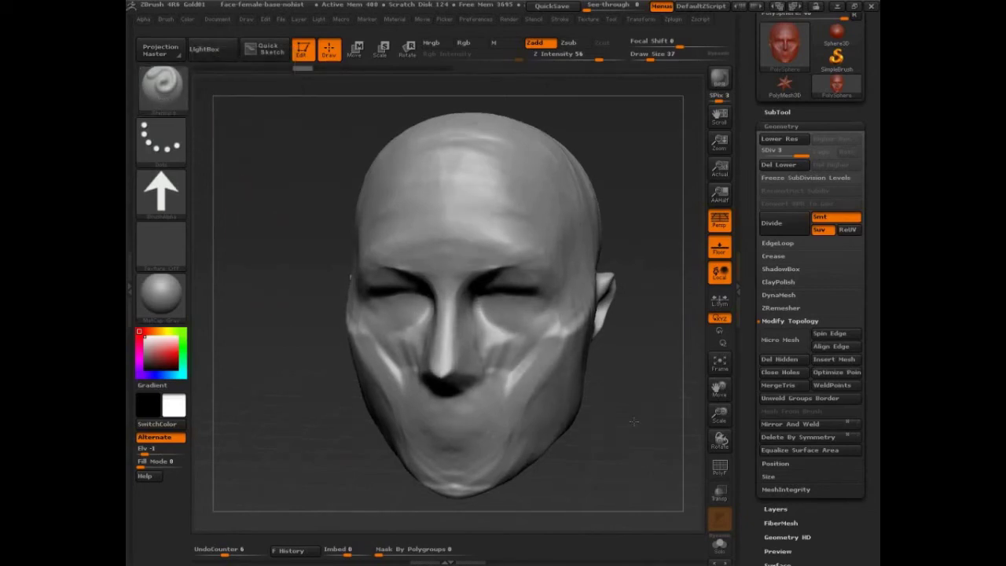
key(s)
drag(520, 275, 525, 276)
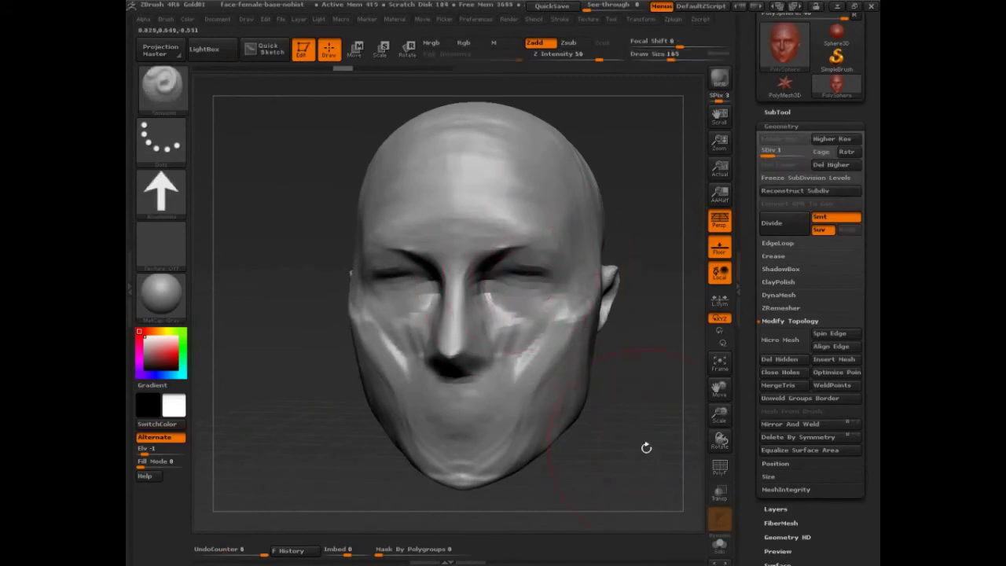
alt+drag(647, 449, 626, 421)
Smooth away the facial features with the Smooth brush and check its brush settings.
mouse_move(505, 197)
shift+mouse_down()
mouse_move(508, 236)
mouse_move(485, 299)
mouse_move(440, 330)
mouse_move(434, 354)
mouse_move(432, 279)
shift+mouse_up()
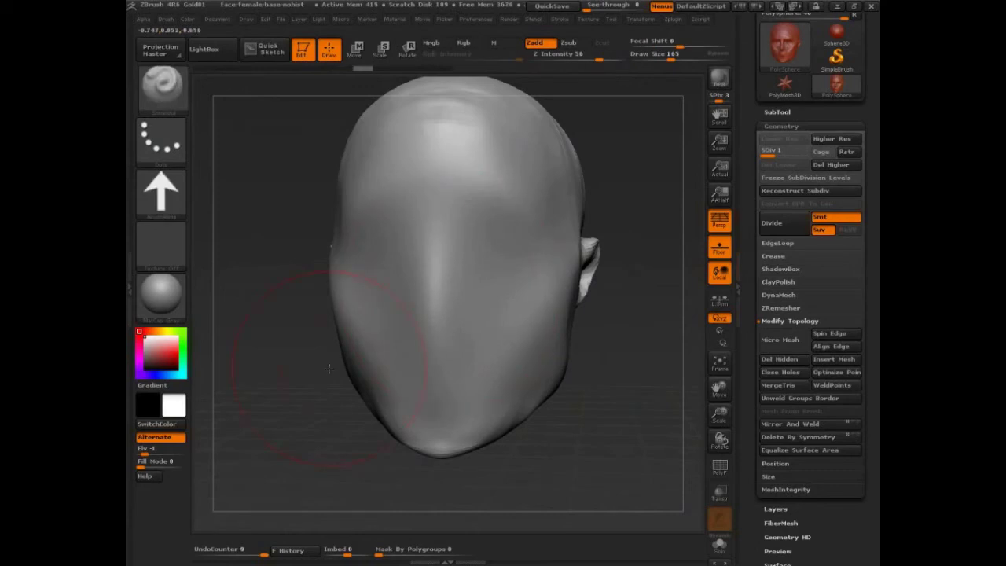
key(shift)
key(shift)
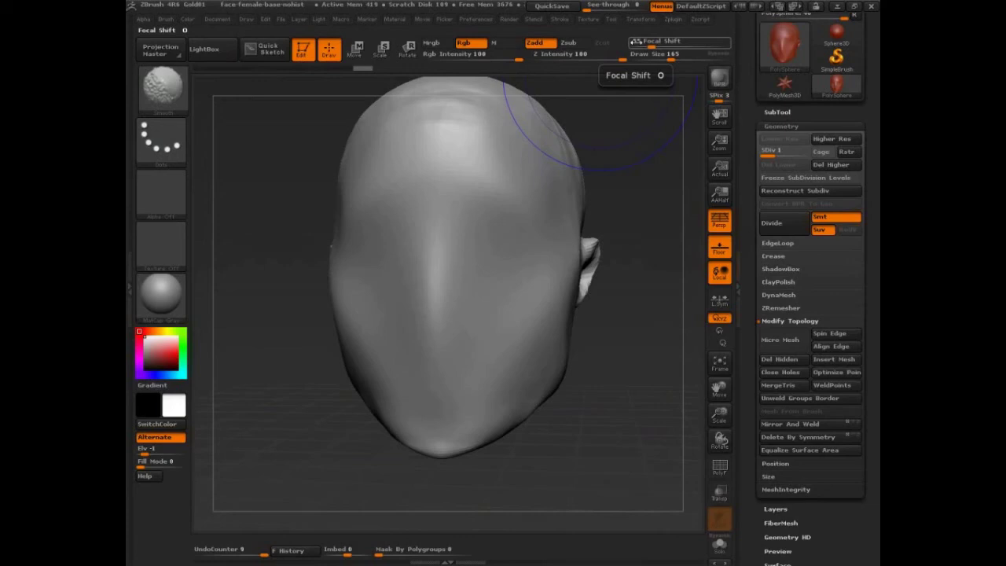
key(shift)
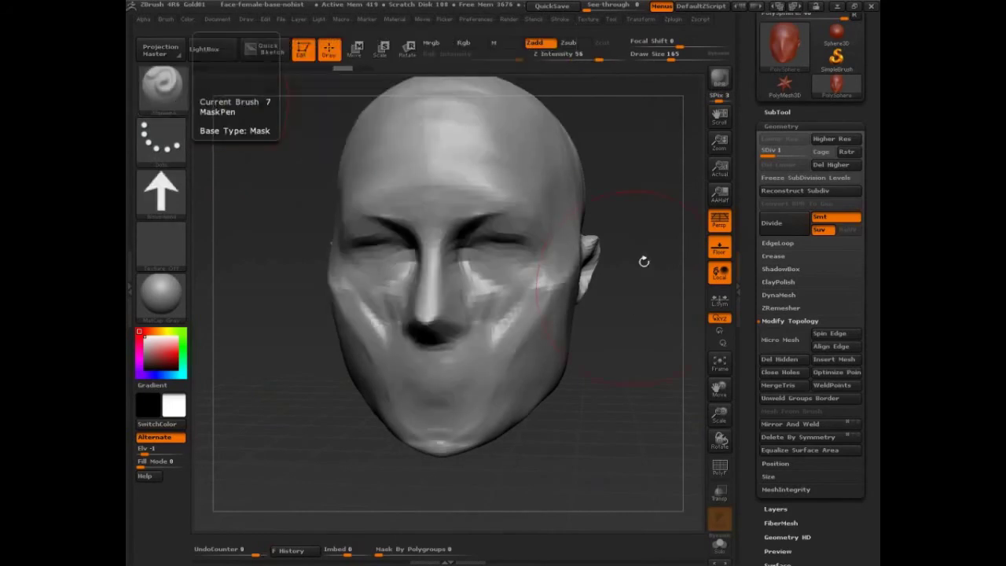
Set the Smooth brush's Z Intensity to 27 and smooth over the nose, eyes and cheeks.
key(shift)
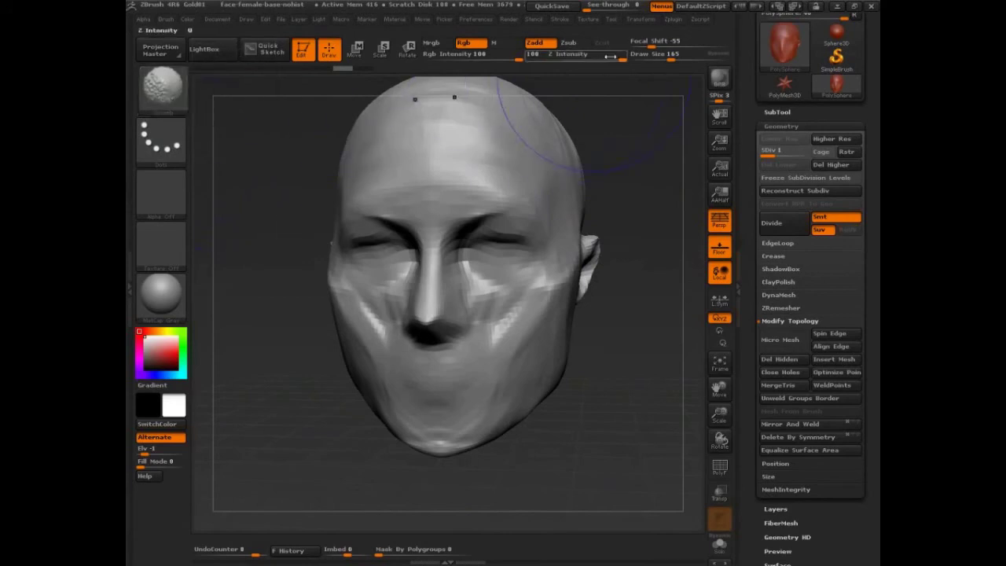
shift+drag(585, 56, 577, 56)
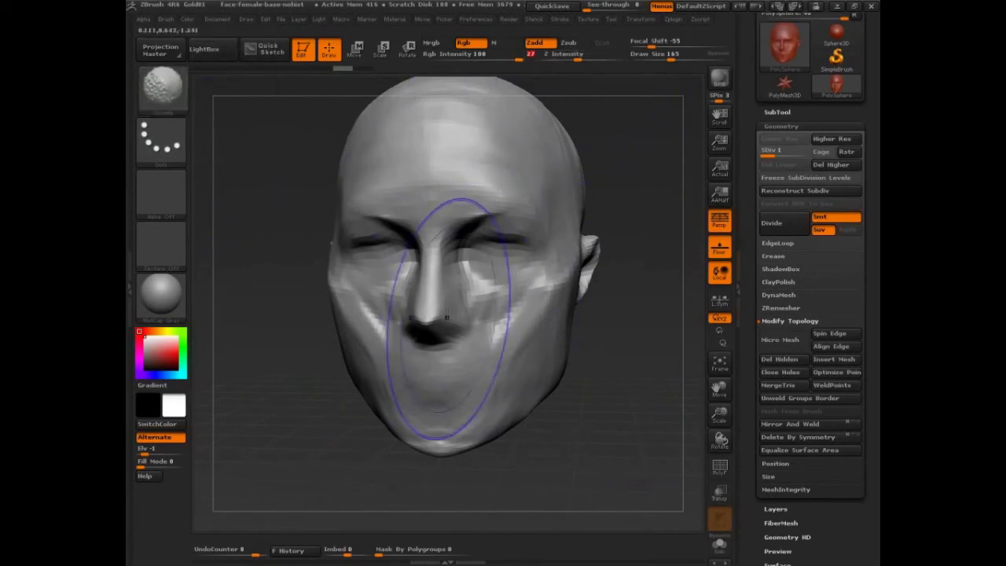
mouse_move(447, 318)
shift+mouse_down()
mouse_move(437, 324)
mouse_move(484, 255)
mouse_move(470, 226)
mouse_move(500, 325)
mouse_move(441, 386)
mouse_move(493, 338)
shift+mouse_up()
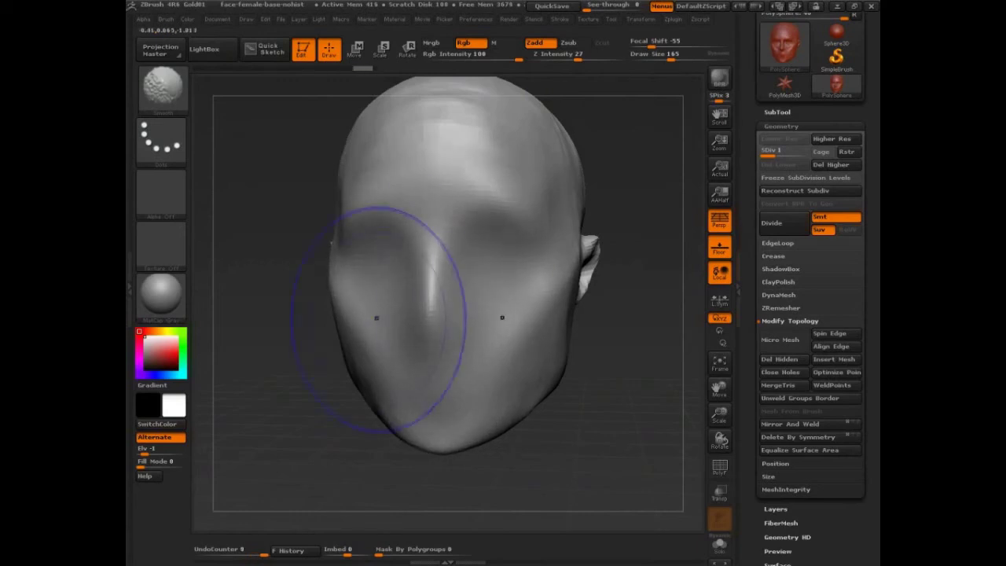
Set the Smooth brush's Z Intensity back to 100.
key(shift)
key(shift)
shift+click(627, 55)
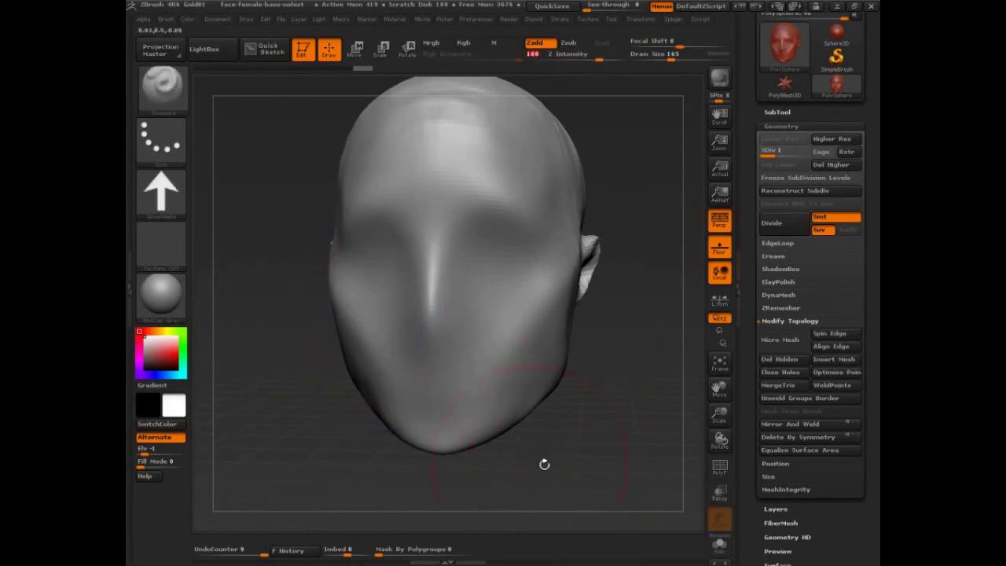
Show the masking and TrimCurve brushes and expand Clip Brush Modifiers for the TrimCurve brush.
key(ctrl)
key(ctrl+shift)
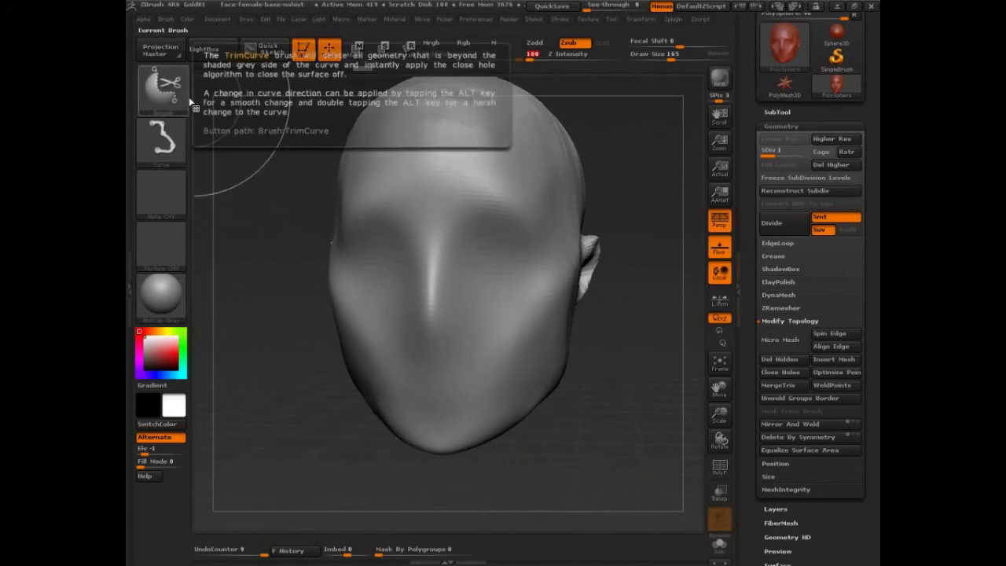
click(166, 19)
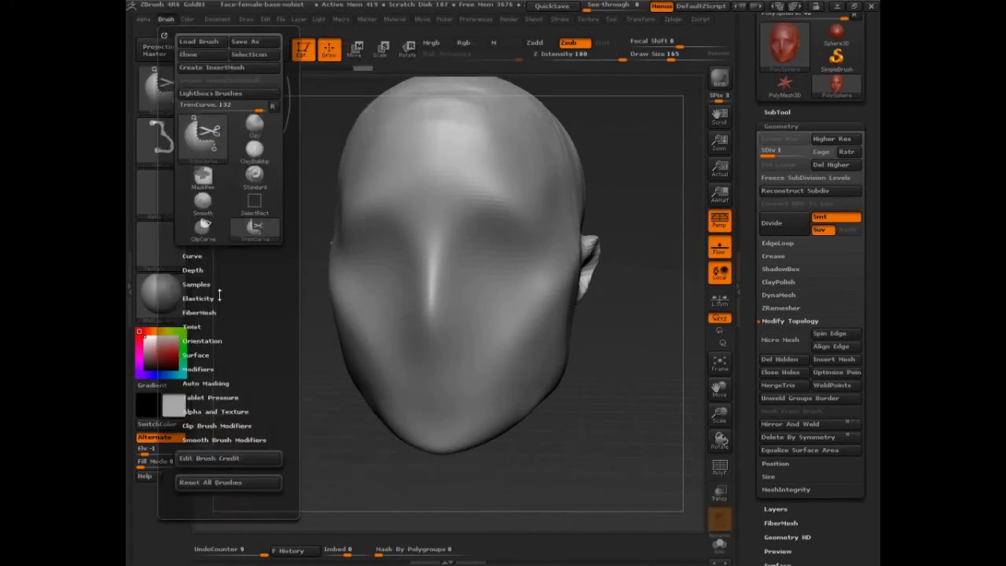
click(233, 425)
drag(260, 368, 259, 337)
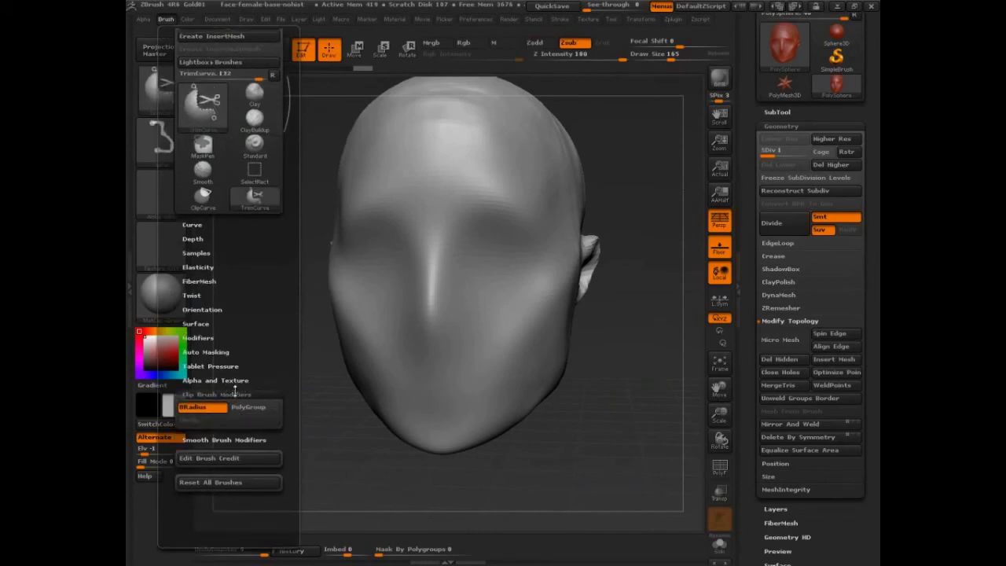
key(ctrl)
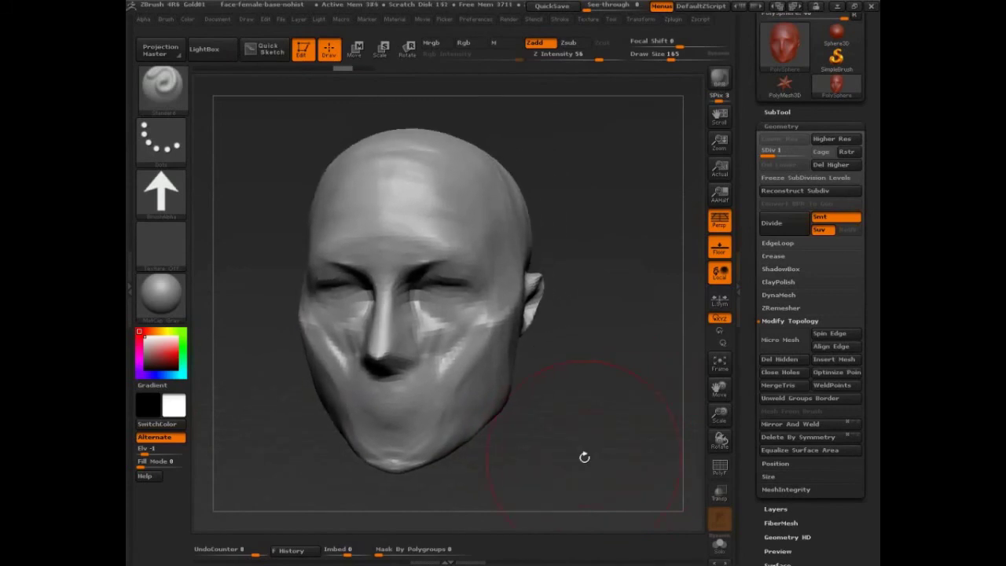
Show LightBox with its Project library and close it again.
click(203, 63)
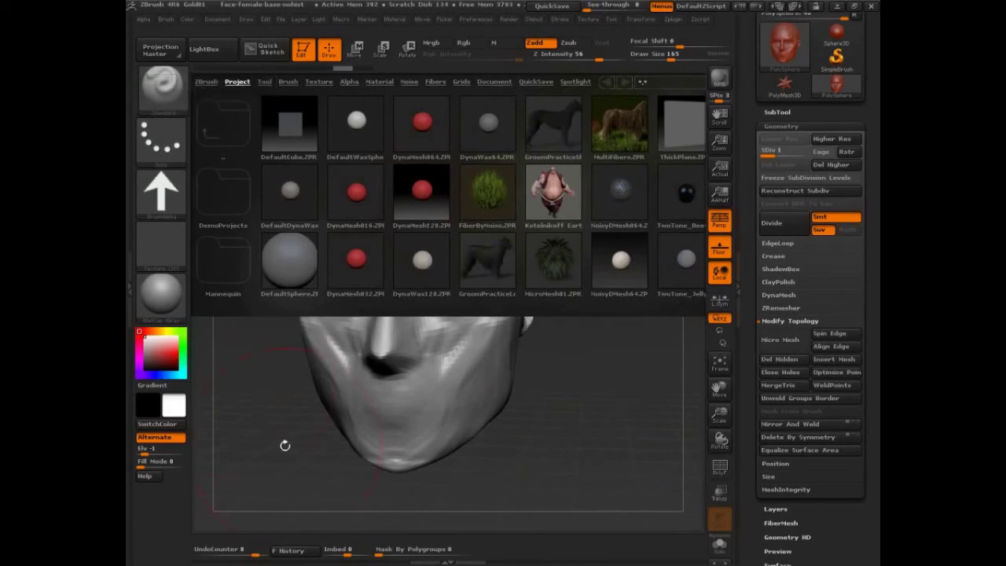
click(213, 48)
click(169, 88)
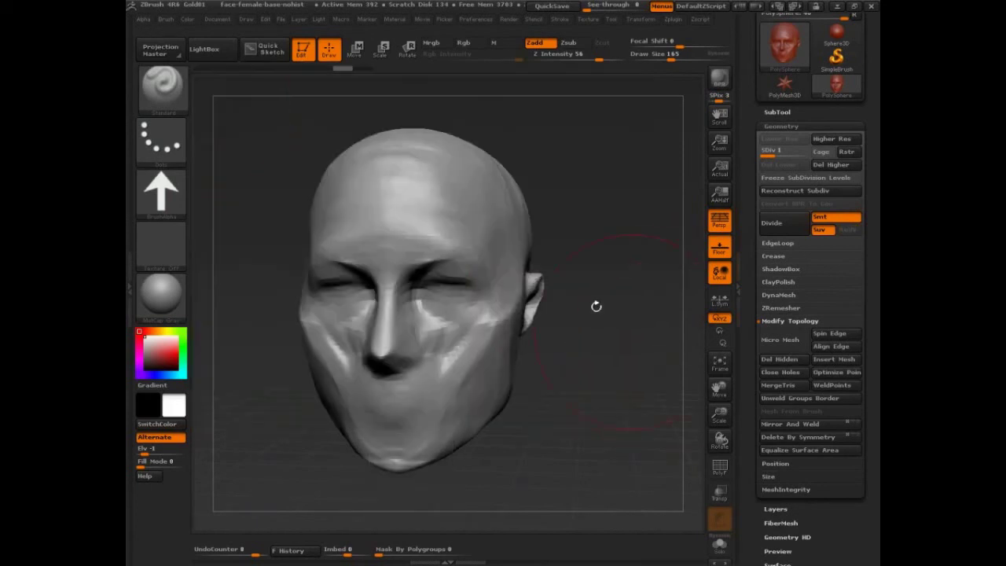
Show the Brush library in LightBox and look through its category folders.
click(204, 49)
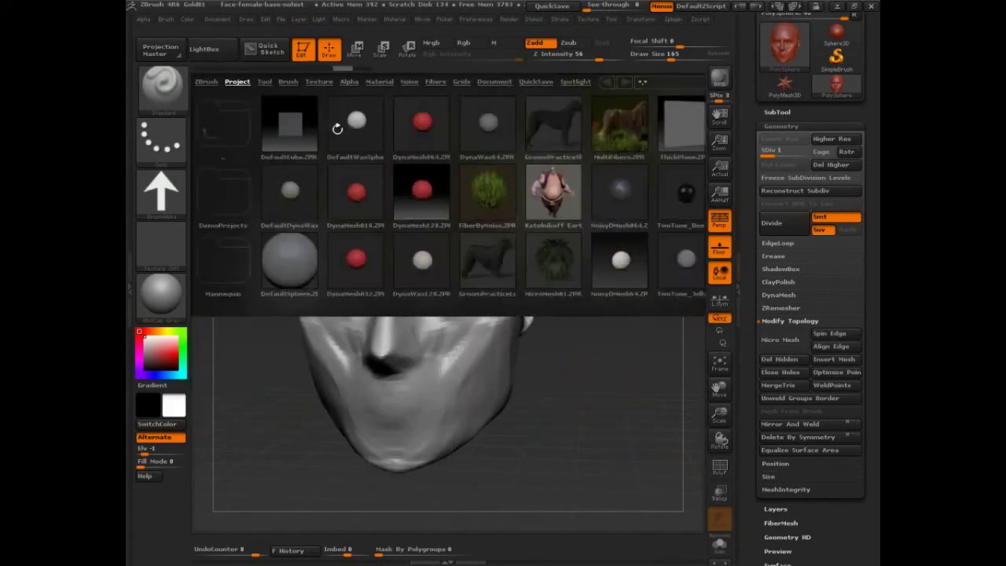
click(288, 82)
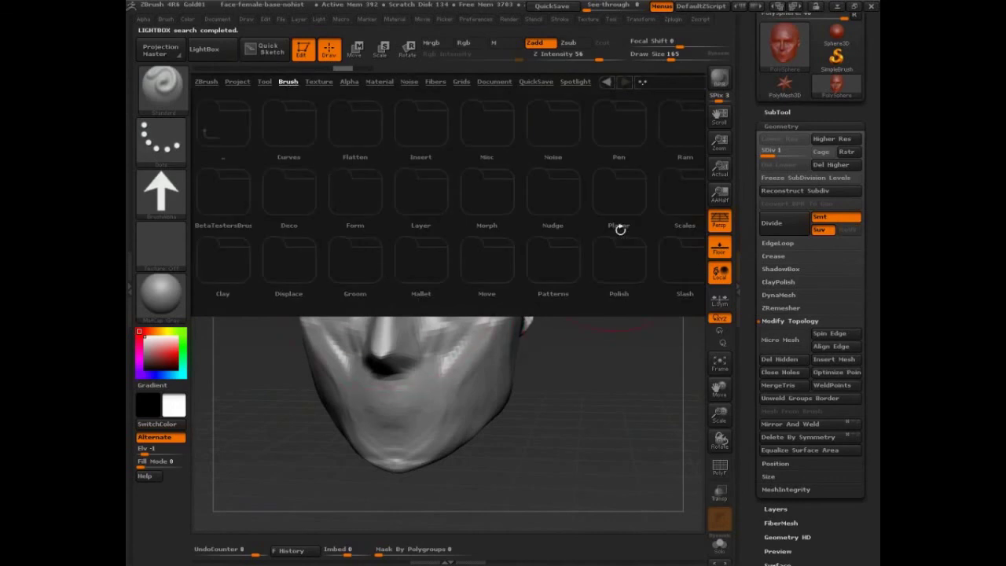
drag(649, 225, 454, 228)
drag(519, 232, 659, 236)
drag(574, 221, 559, 228)
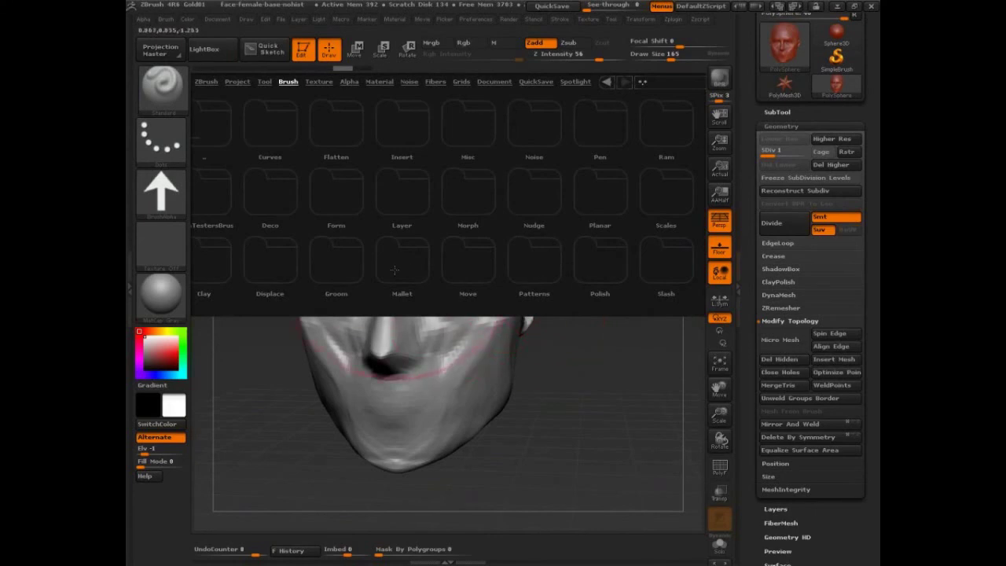
Look inside the Misc and Scales brush folders and close LightBox.
click(469, 127)
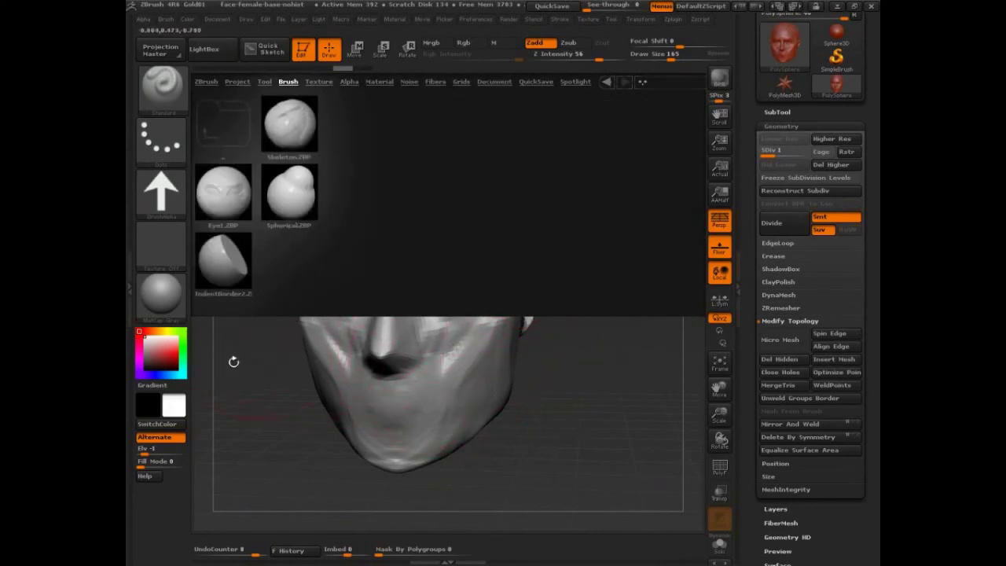
click(224, 131)
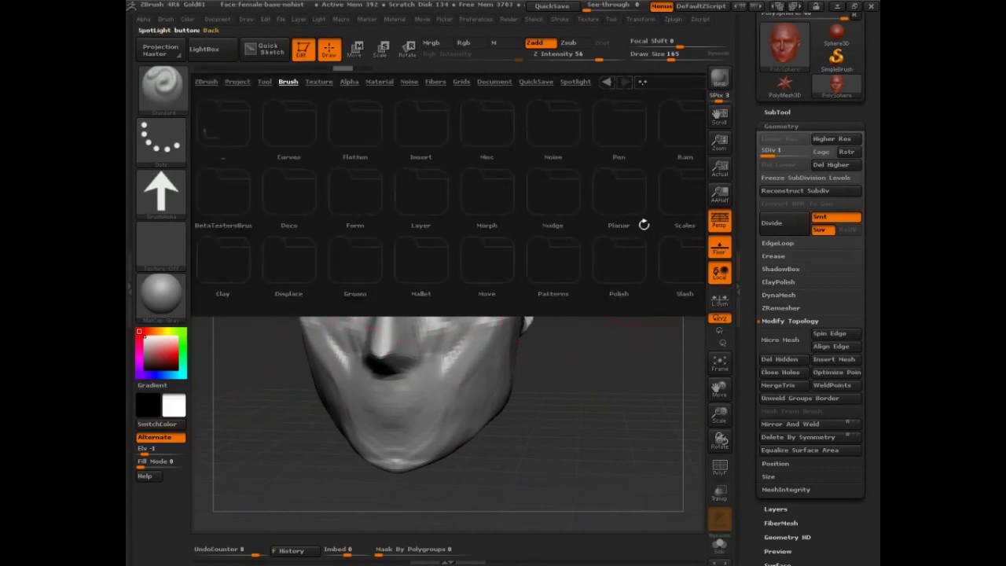
mouse_move(642, 223)
mouse_down()
mouse_move(562, 227)
mouse_move(432, 280)
mouse_up()
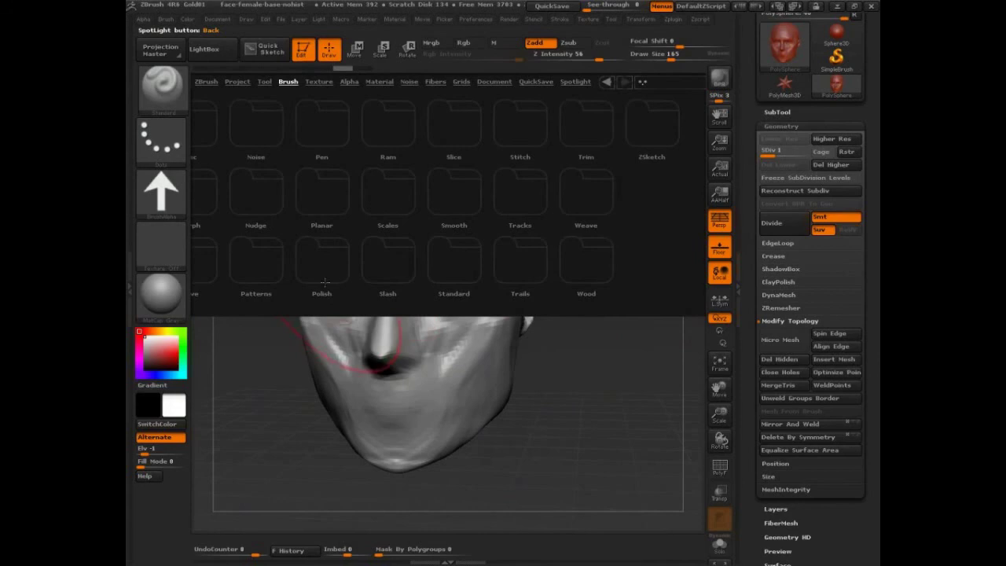
click(435, 259)
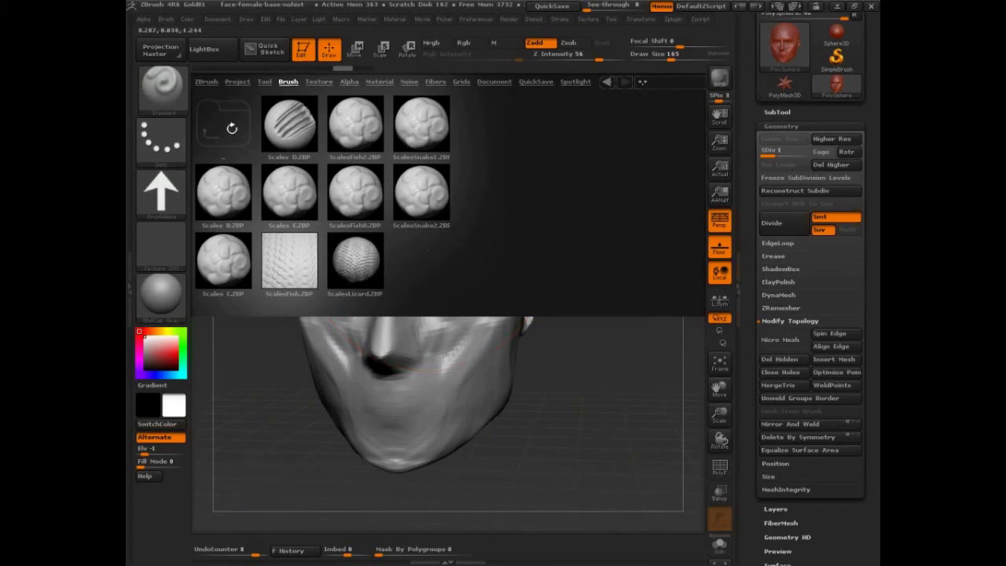
click(232, 128)
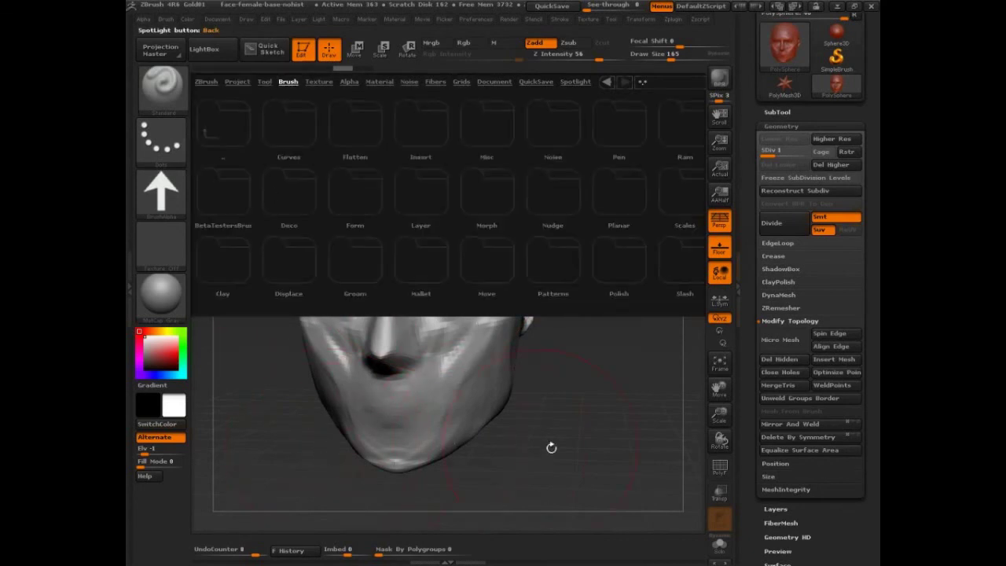
click(216, 56)
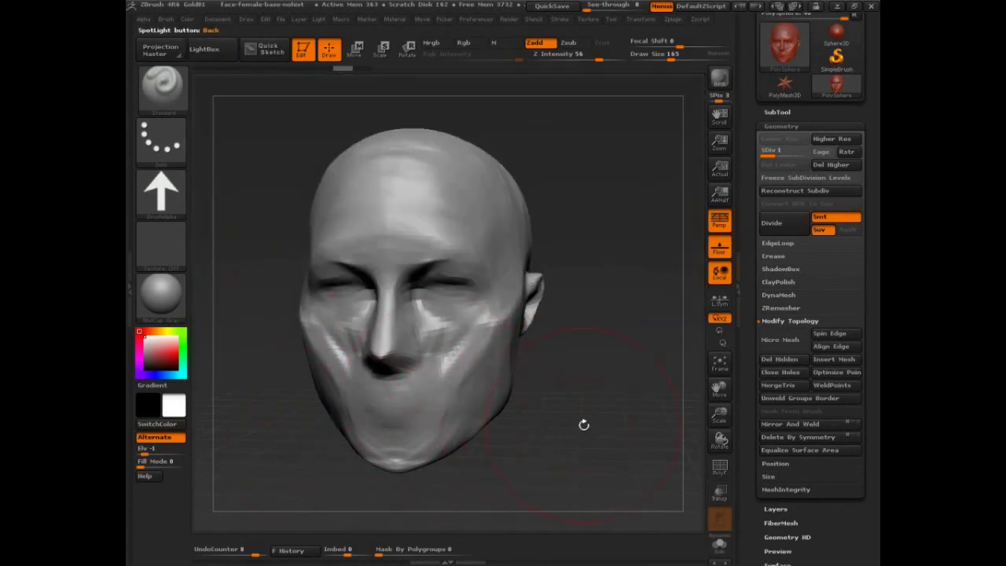